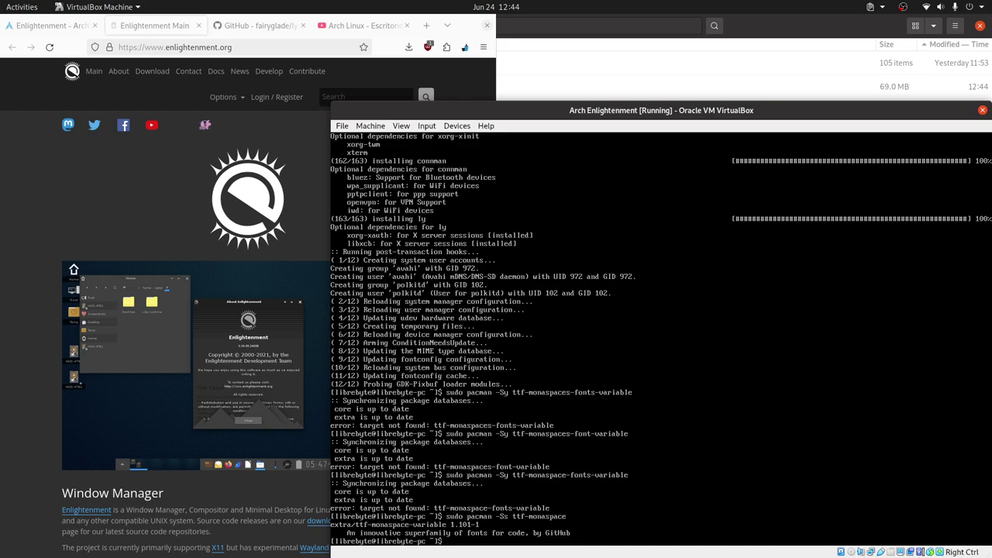
Edit the previous pacman command to run sudo pacman -Sy ttf-monaspace-variable.
key("Up")
key("Up")
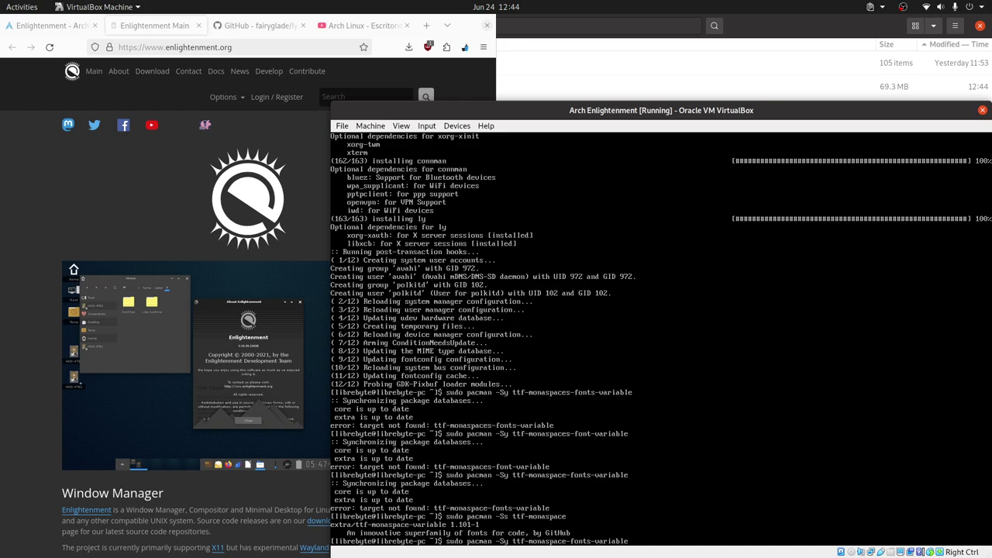
key("BackSpace")
key("BackSpace")
key("BackSpace")
key("BackSpace")
key("BackSpace")
key("BackSpace")
key("Return")
key("Return")
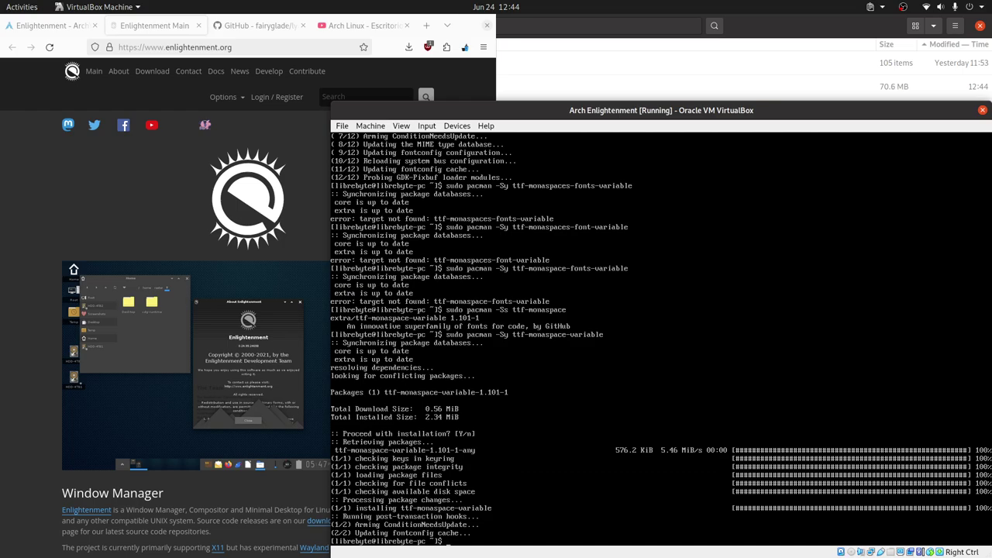
Enable the ly display manager with sudo systemctl enable ly, then reboot the guest.
type("sudo systemc")
type("ctl")
type("enable")
type(" ly")
key("Return")
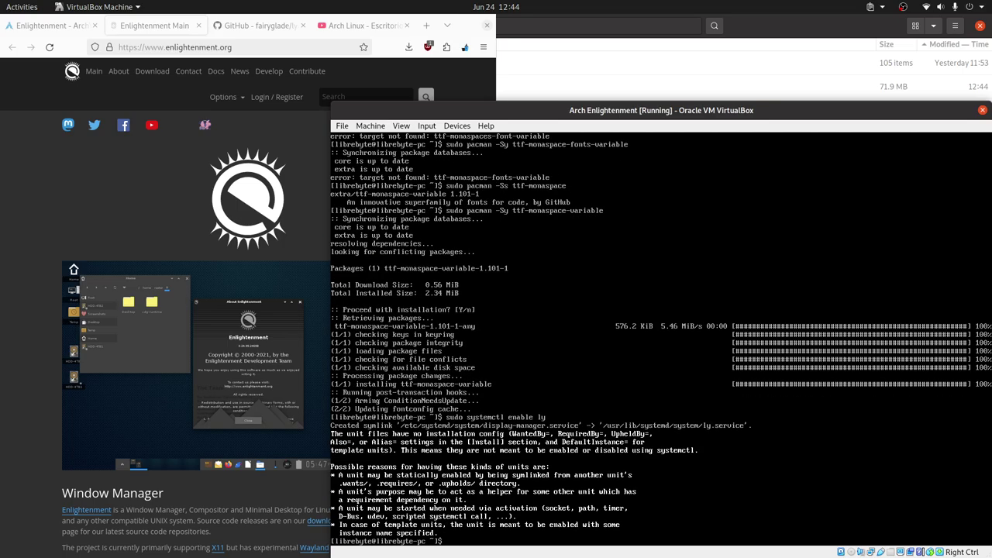
type("reboot")
key("Return")
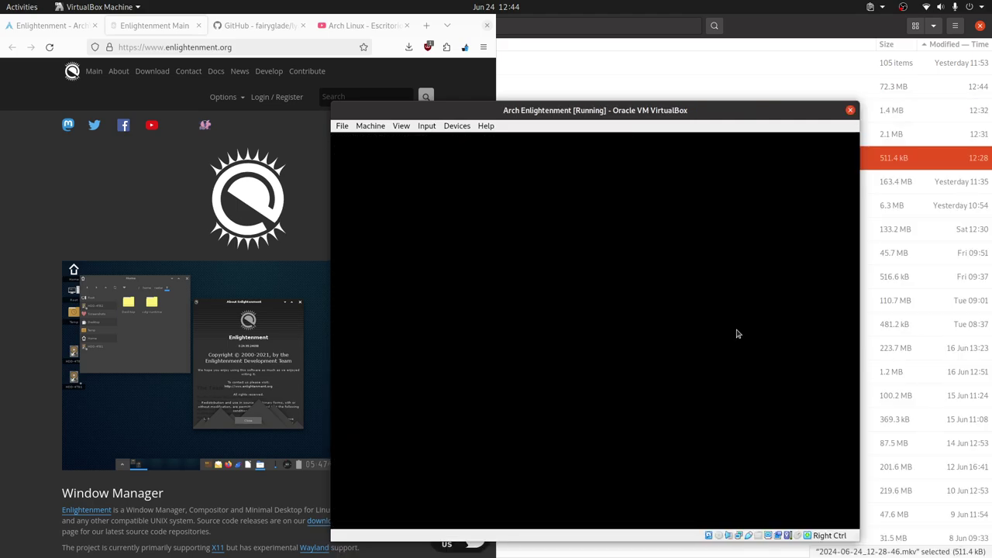
Boot straight past GRUB and log in at ly with the user's username and password.
key("Return")
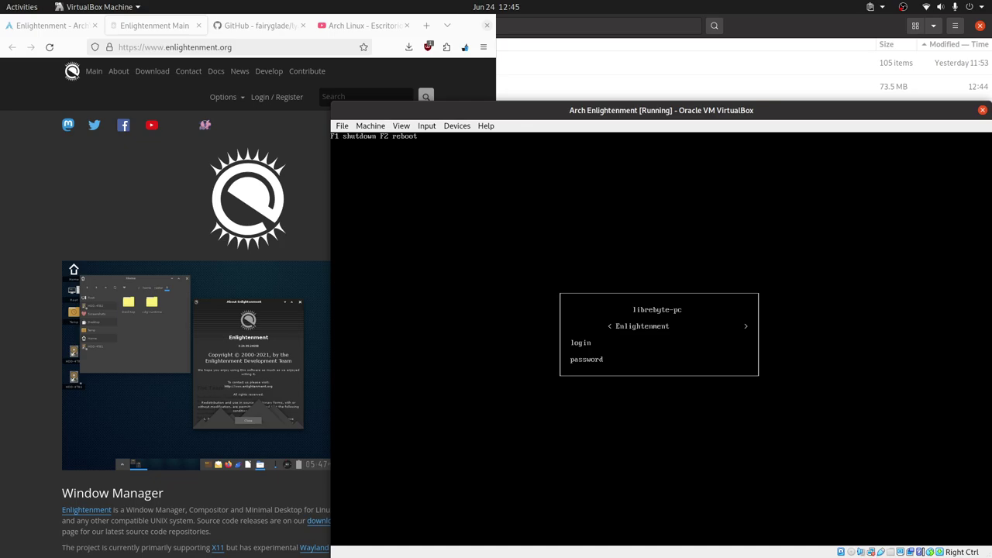
type("librebyte")
key("Return")
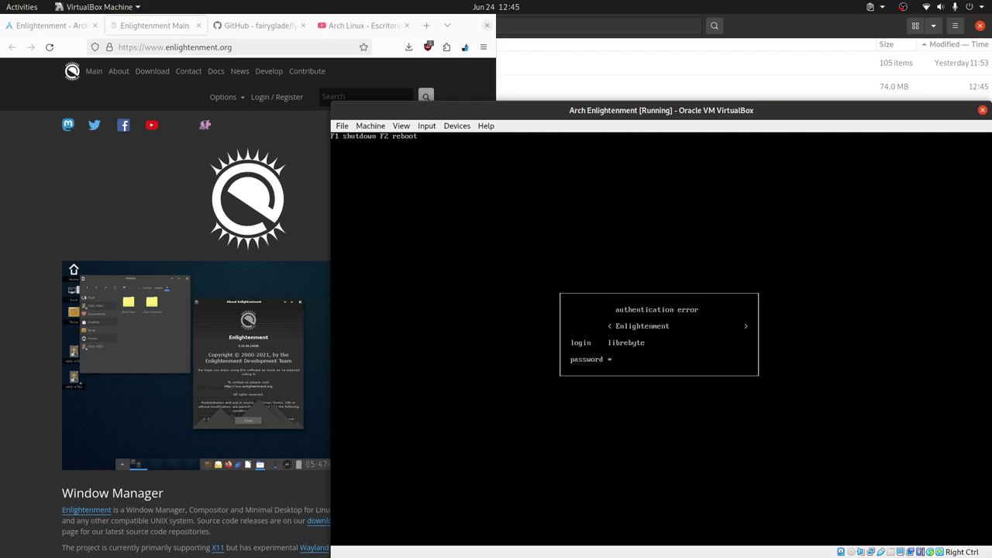
key("Return")
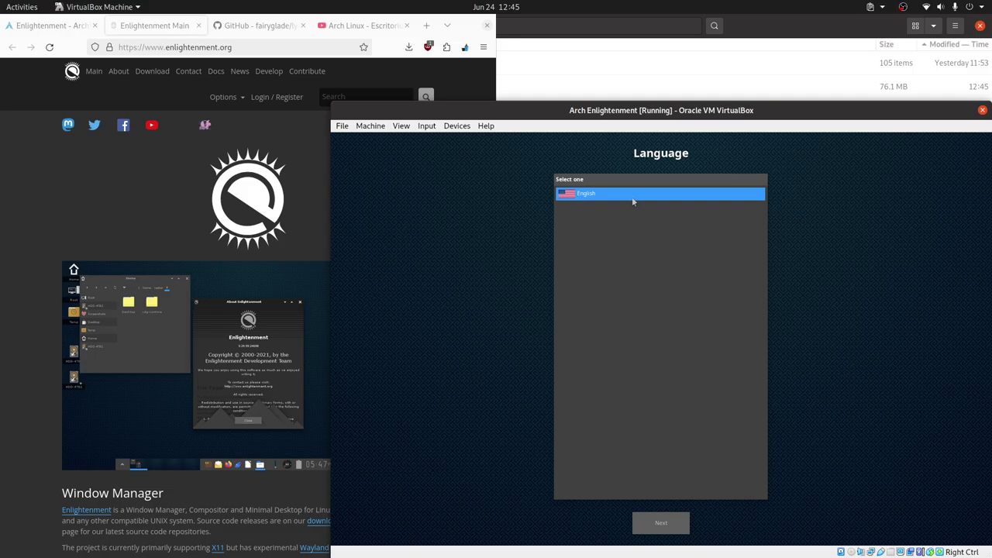
Keep English and choose the Computer profile over Tiling in the setup wizard.
left_click(673, 527)
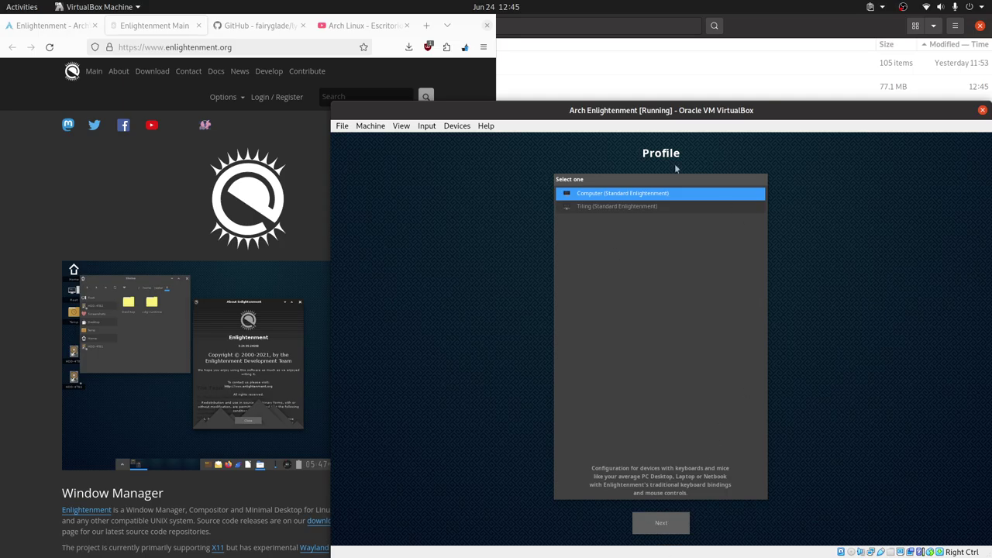
left_click(614, 206)
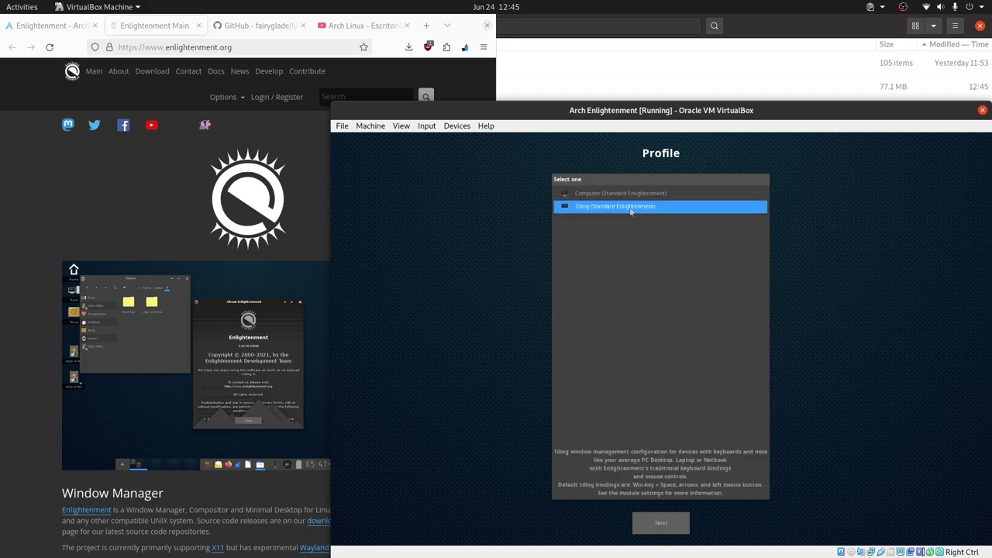
left_click(613, 194)
left_click(616, 207)
left_click(625, 195)
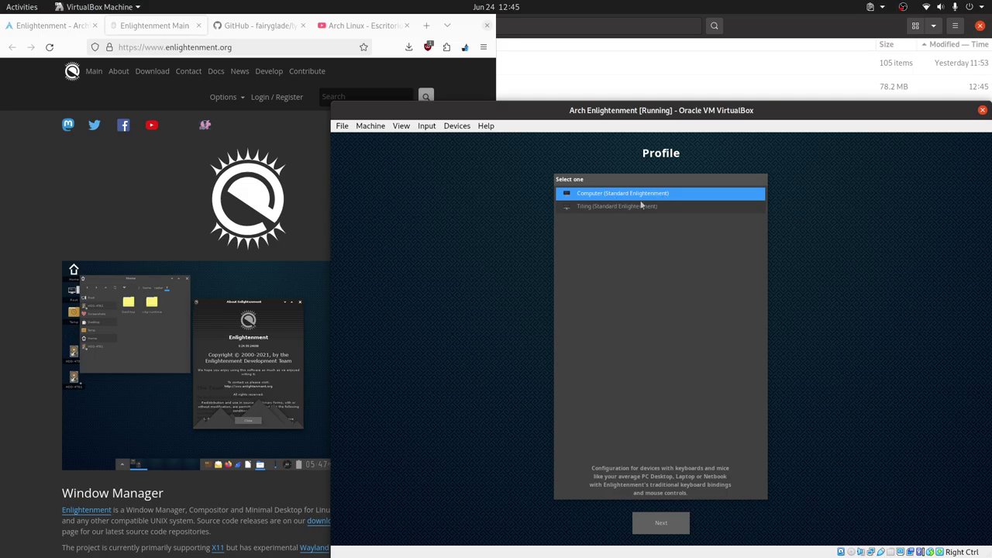
left_click(641, 207)
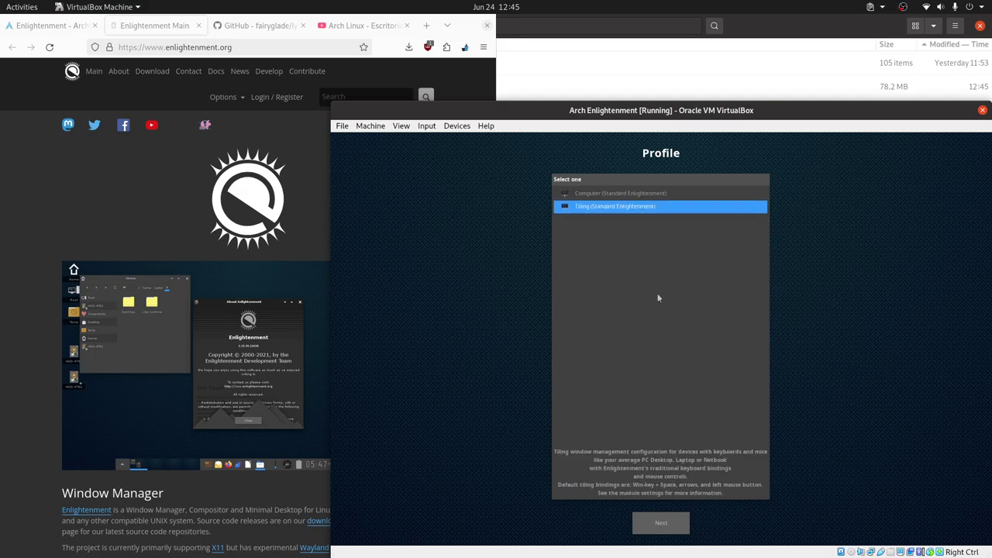
left_click(617, 196)
left_click(685, 530)
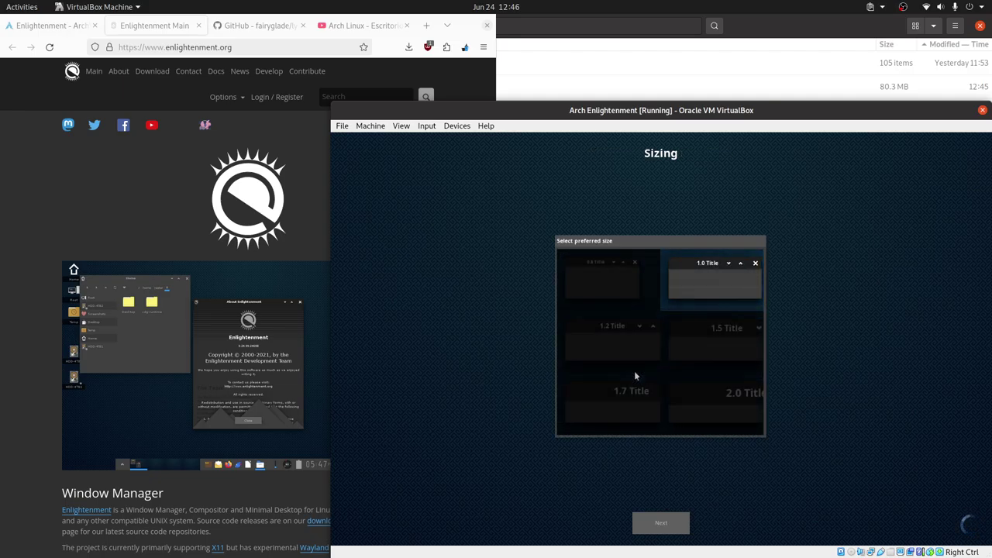
Keep the default size and set windows to take focus when clicked.
left_click(670, 525)
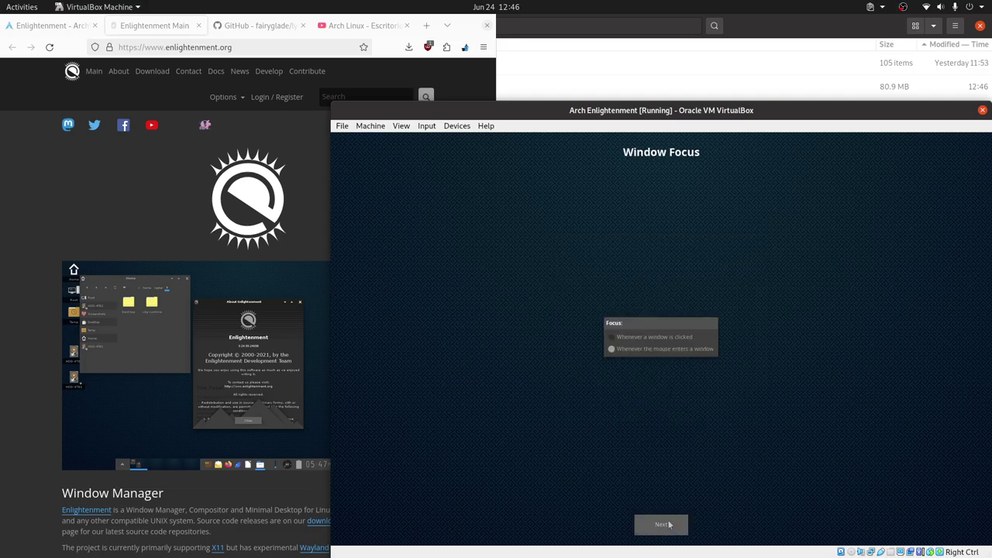
left_click(664, 339)
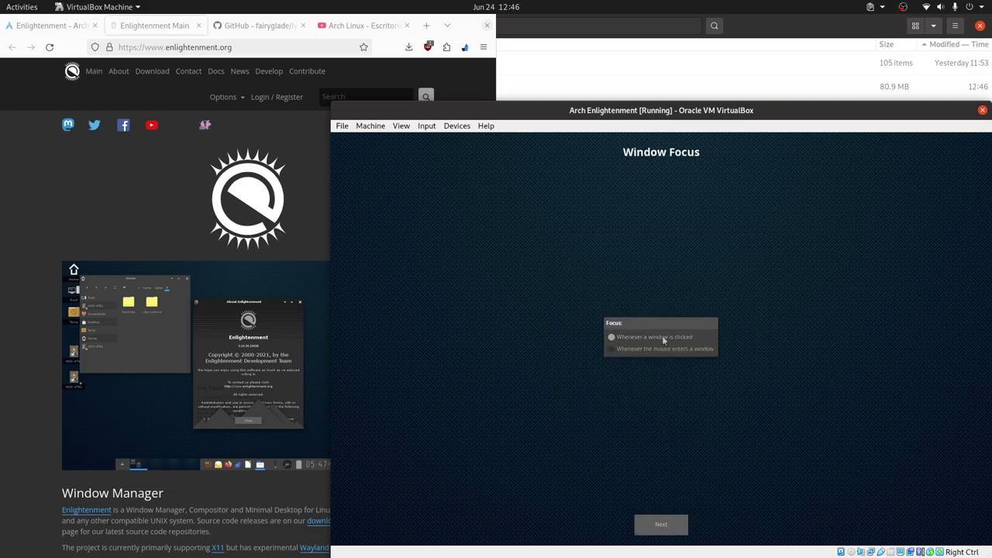
left_click(657, 524)
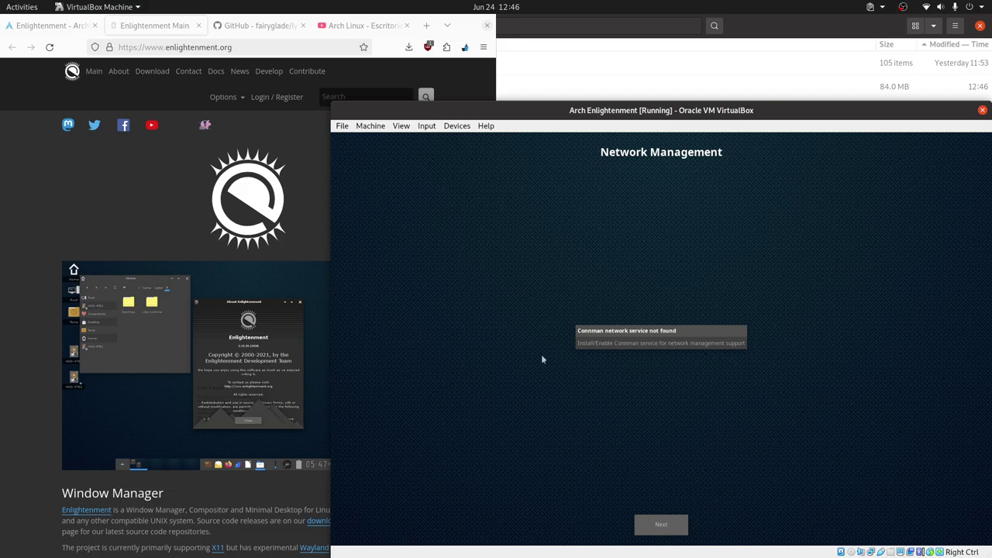
Skip the network, Bluetooth, compositing and update pages, enable the taskbar, and finish.
left_click(657, 524)
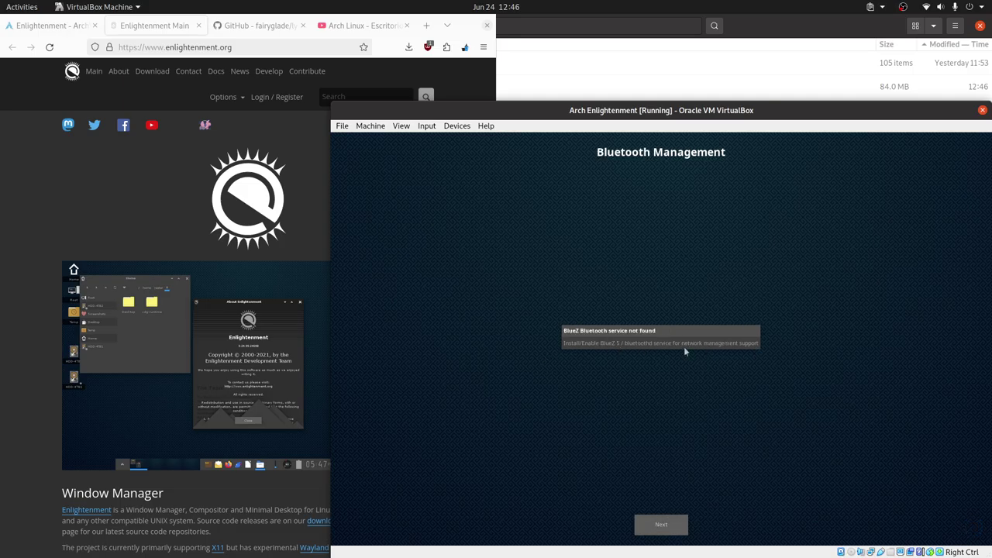
left_click(660, 524)
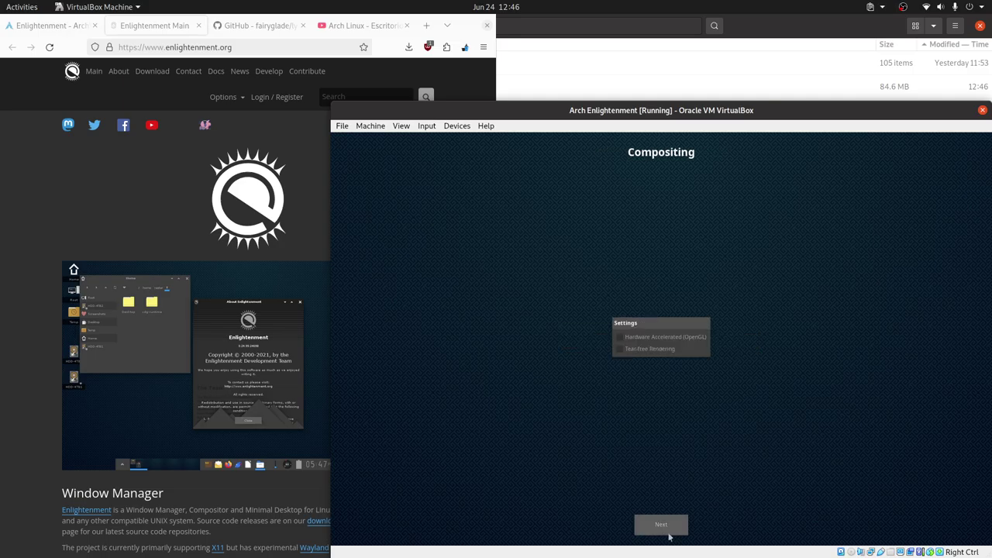
left_click(660, 524)
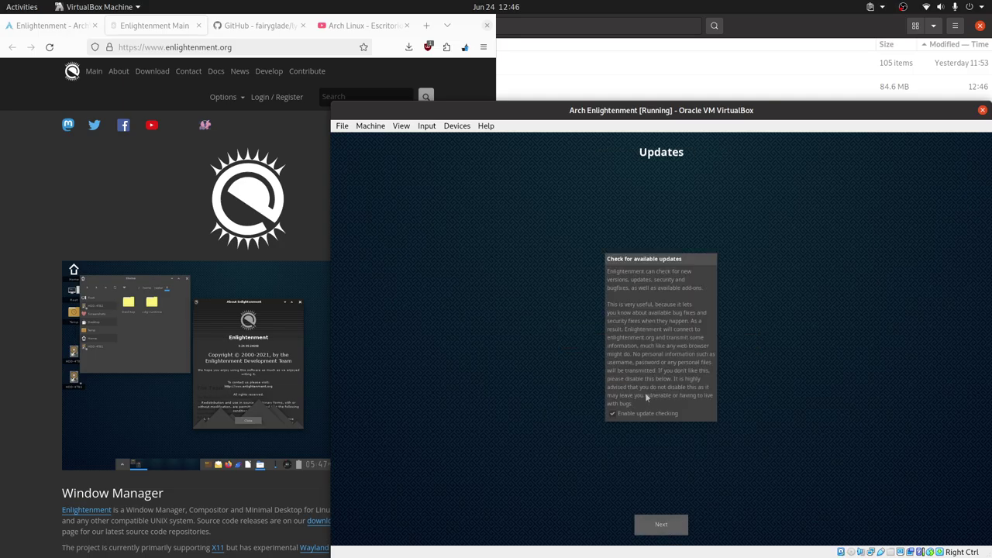
left_click(659, 524)
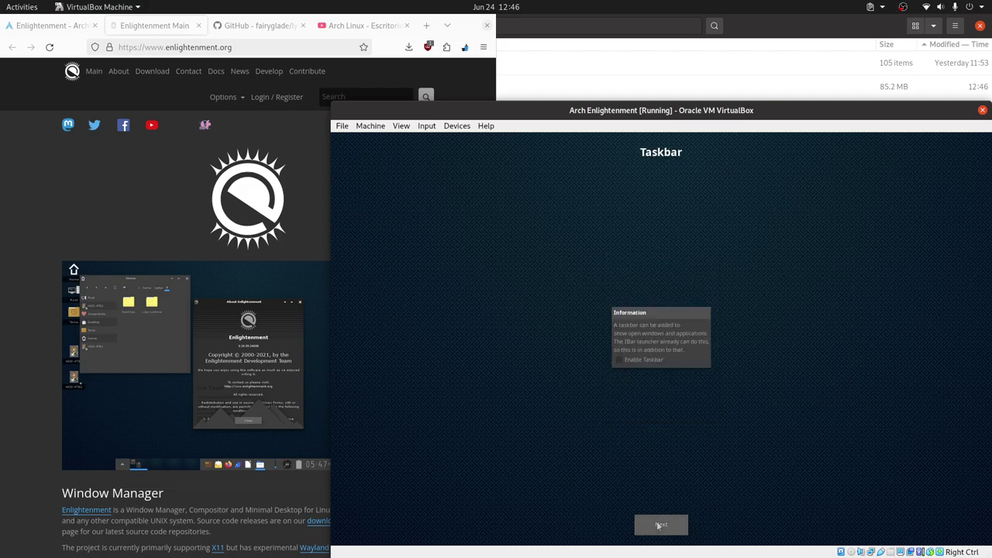
left_click(646, 358)
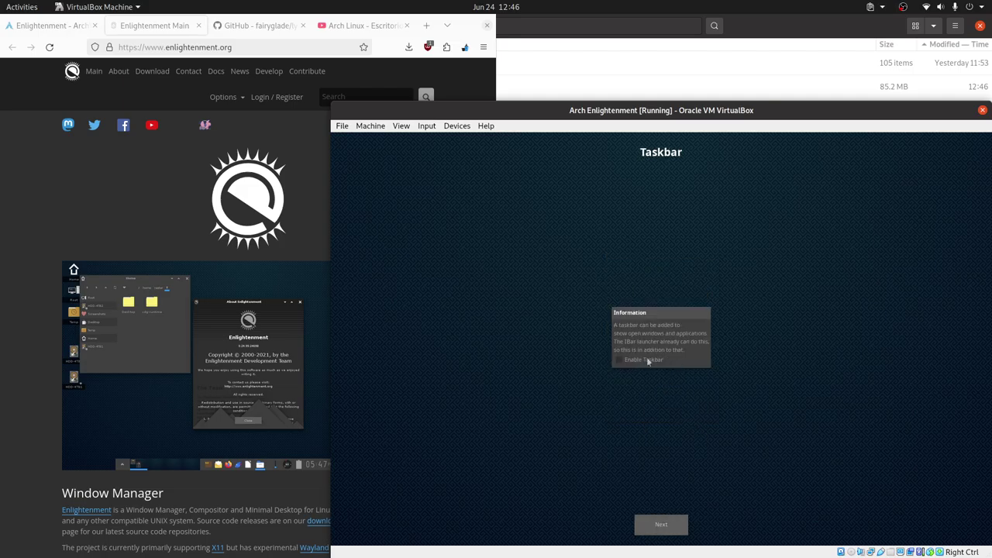
left_click(661, 527)
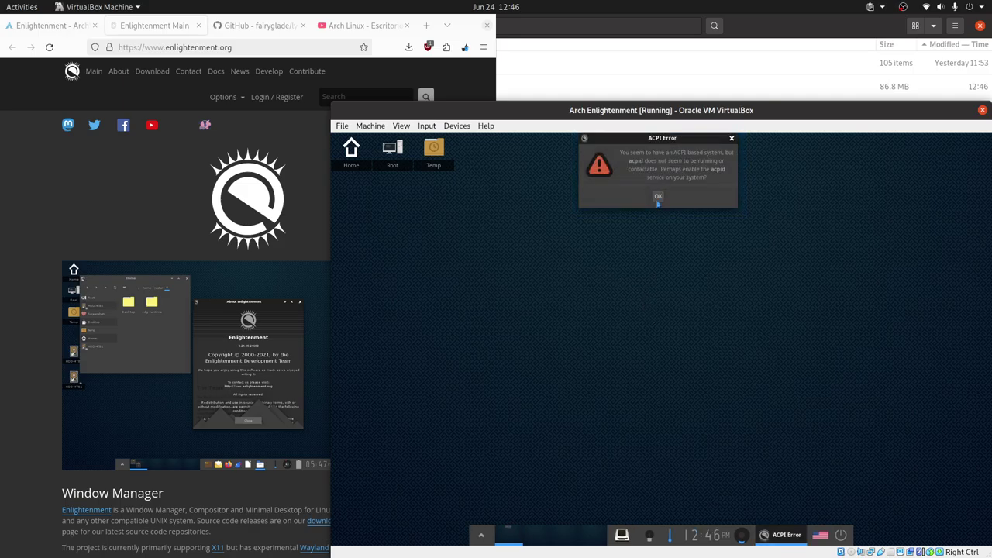
Dismiss the ACPI error message and close the desktop's main menu.
left_click(657, 199)
left_click(629, 324)
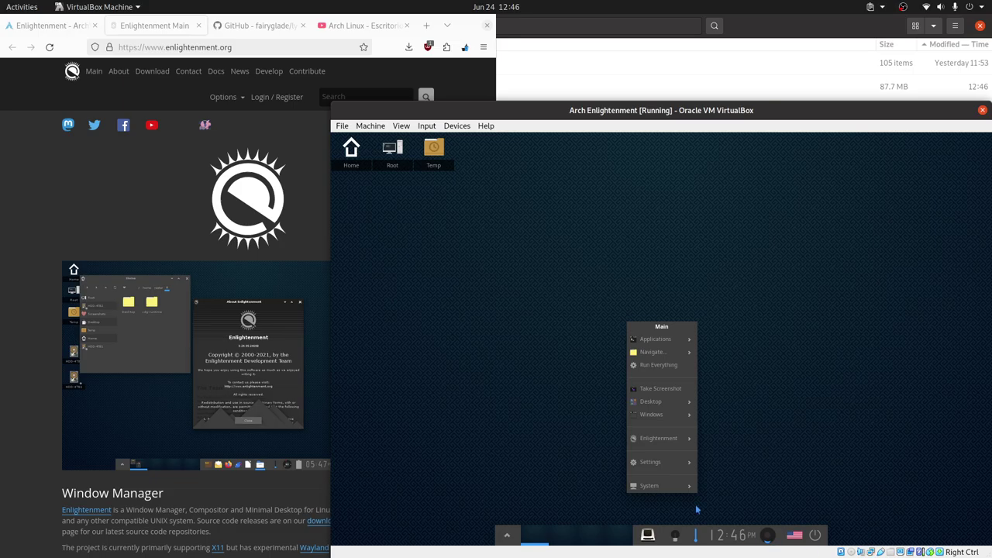
left_click(791, 390)
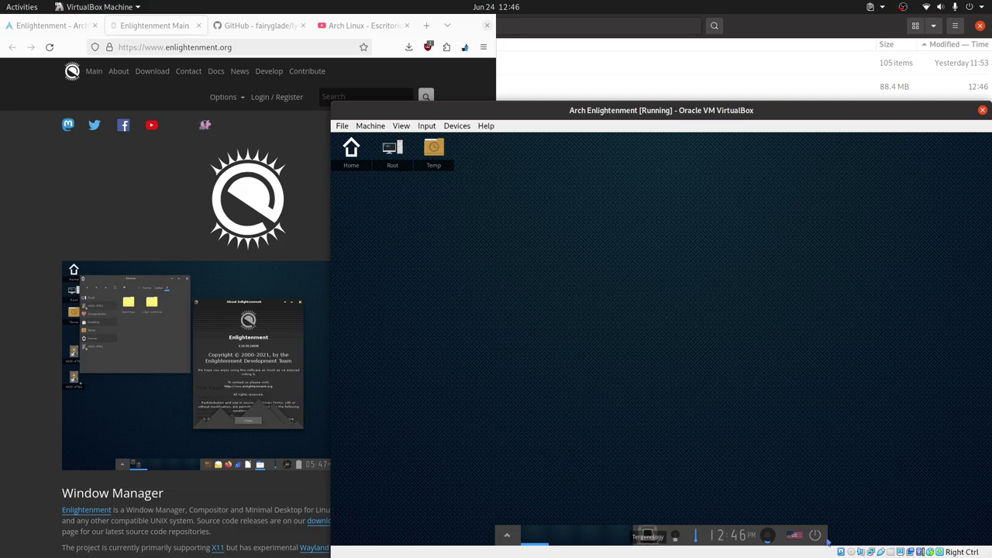
View Keyboard Settings from the US-flag gadget, close them, and open the Temp folder.
left_click(794, 535)
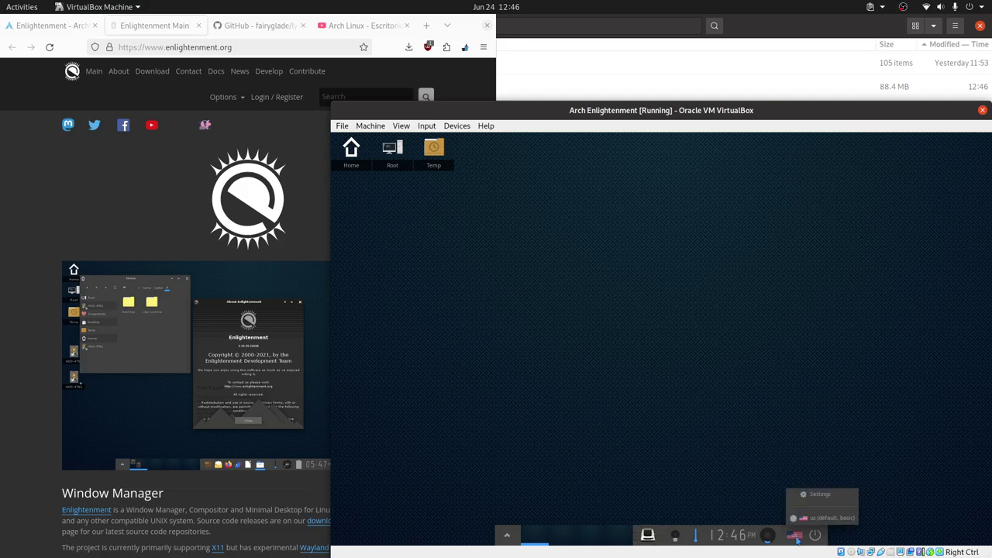
left_click(819, 494)
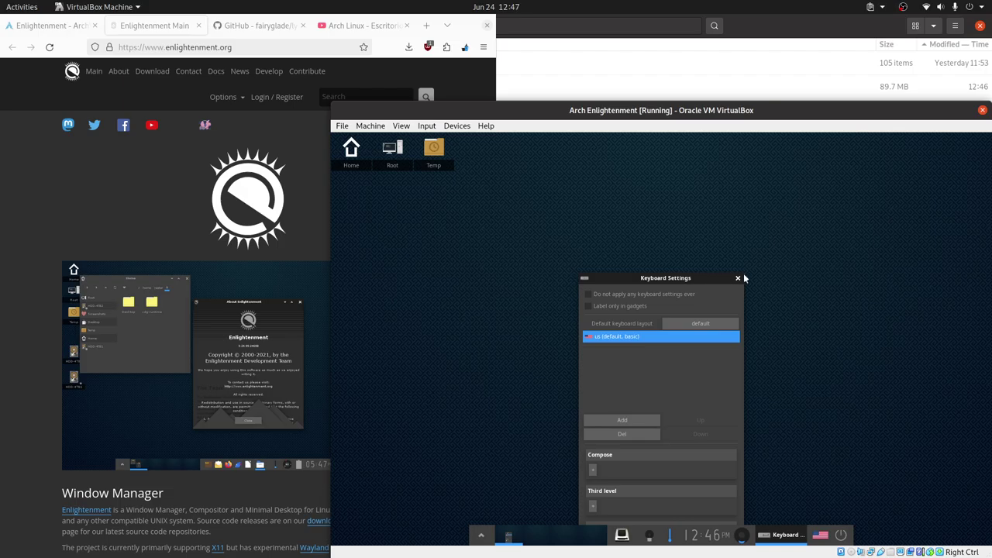
left_click(737, 279)
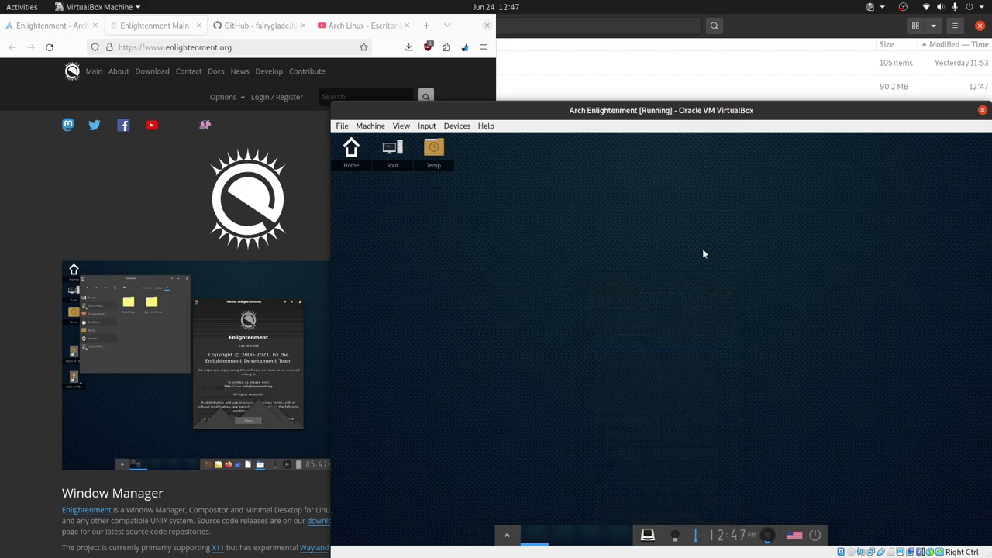
double_click(433, 149)
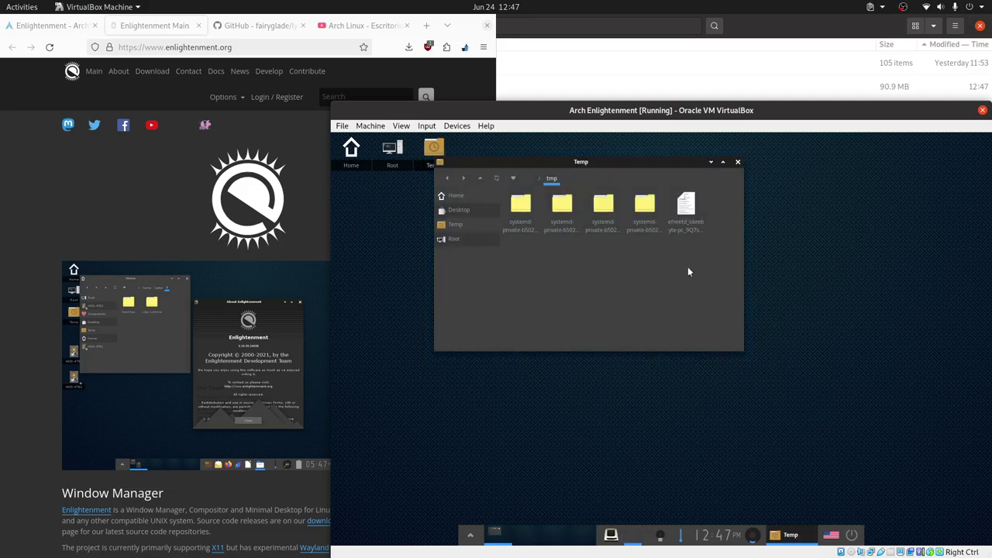
Set the folder view to its default mode, visit Desktop and return to Temp, moving the window right.
right_click(603, 267)
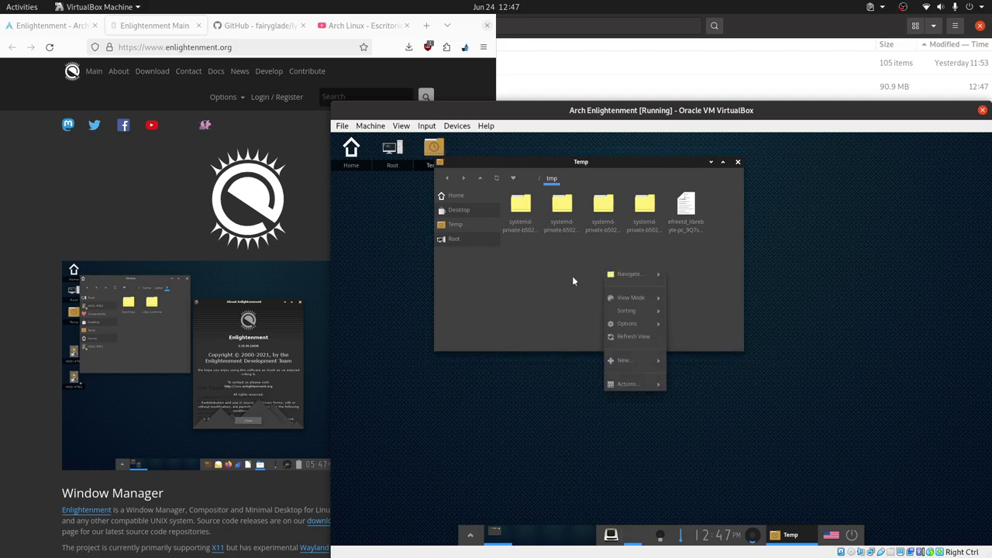
mouse_move(630, 299)
left_click(702, 336)
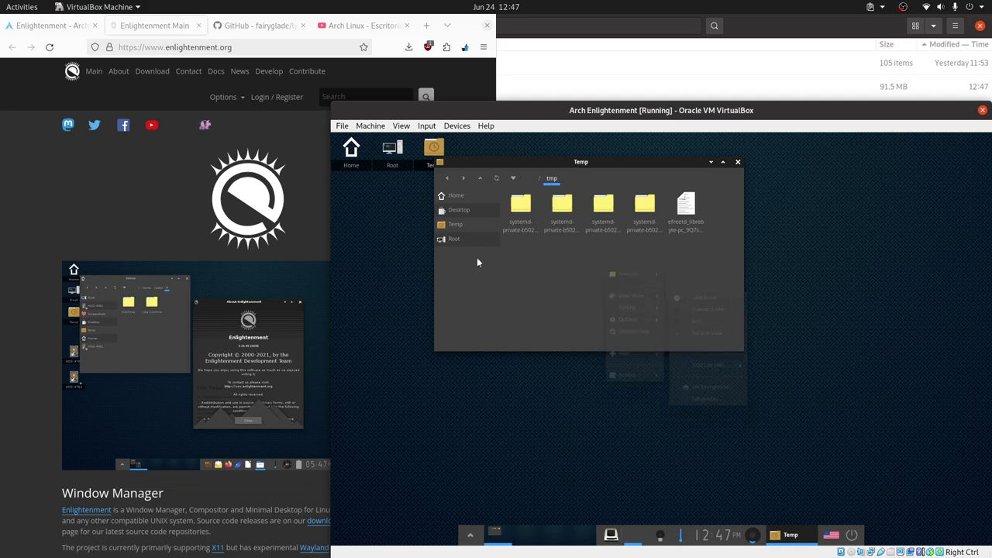
left_click(462, 226)
left_click(474, 210)
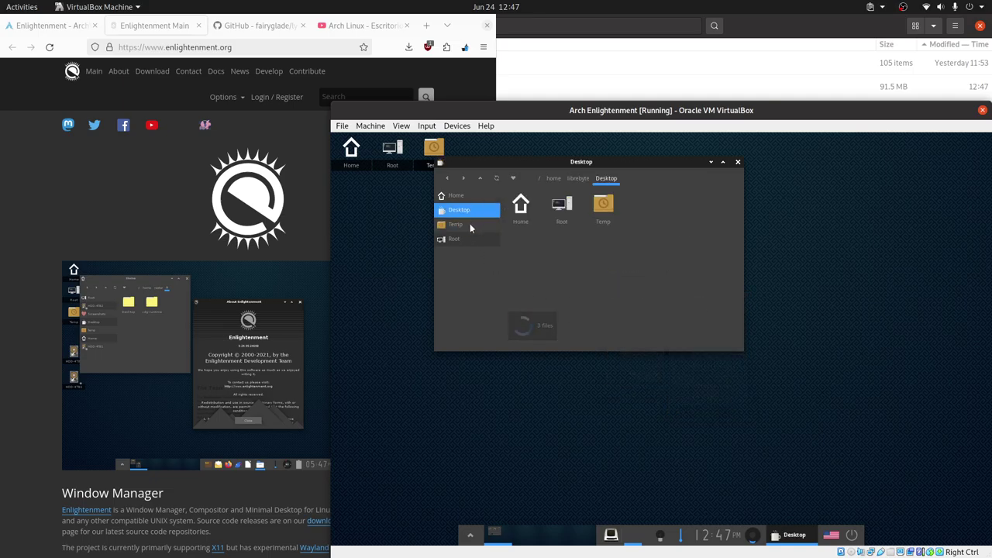
left_click(470, 224)
left_click_drag(670, 163, 708, 160)
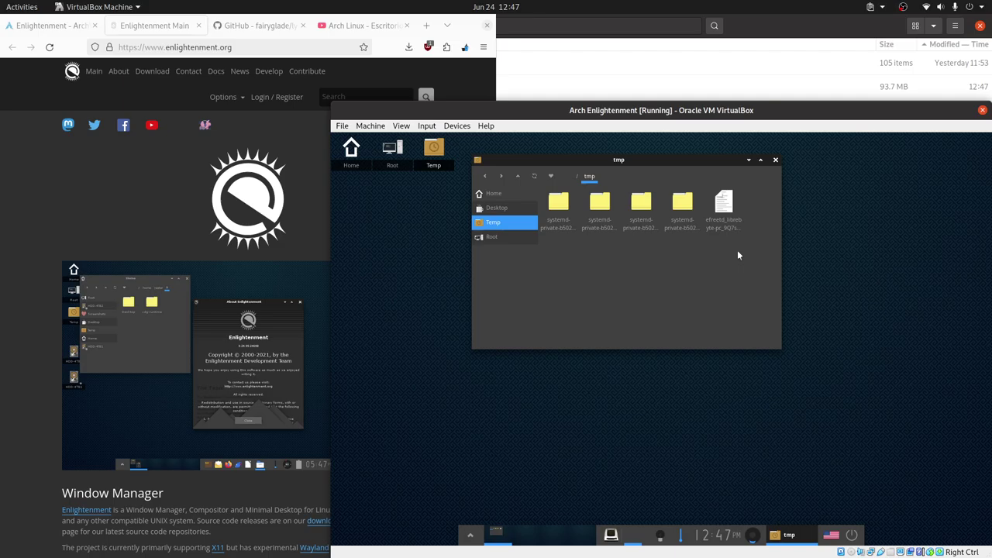
Inspect the fourth folder's context menu without choosing anything, then close the tmp window.
right_click(681, 207)
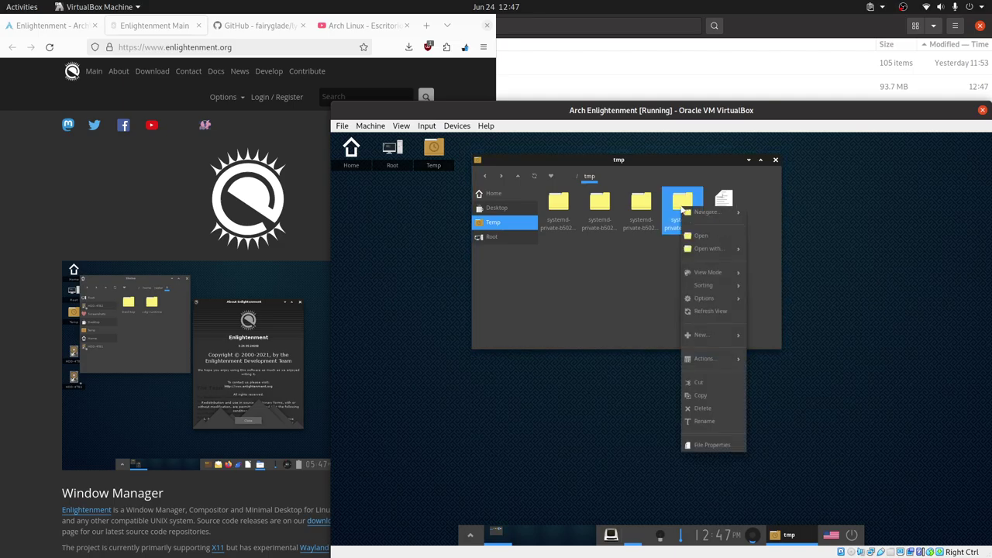
left_click(593, 269)
right_click(679, 200)
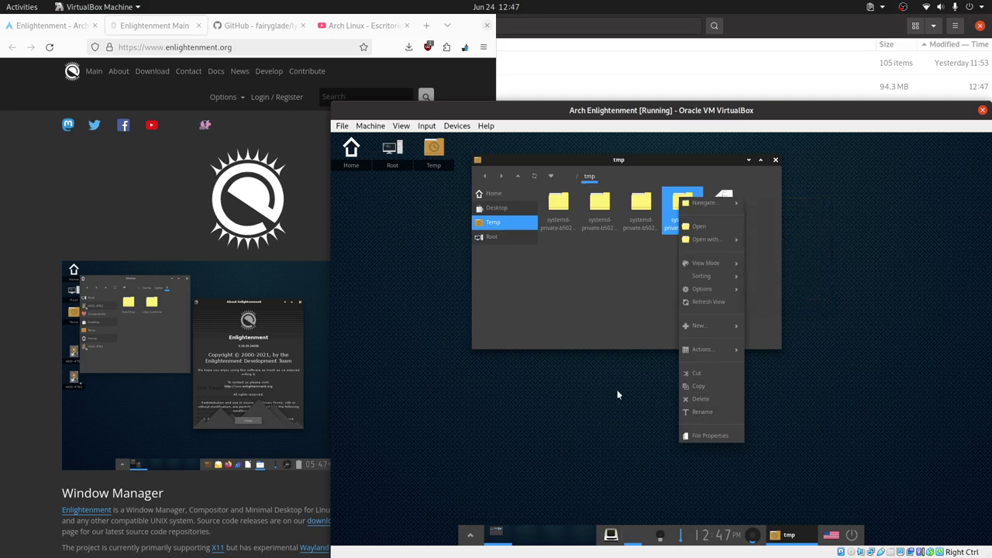
mouse_move(709, 242)
left_click(578, 299)
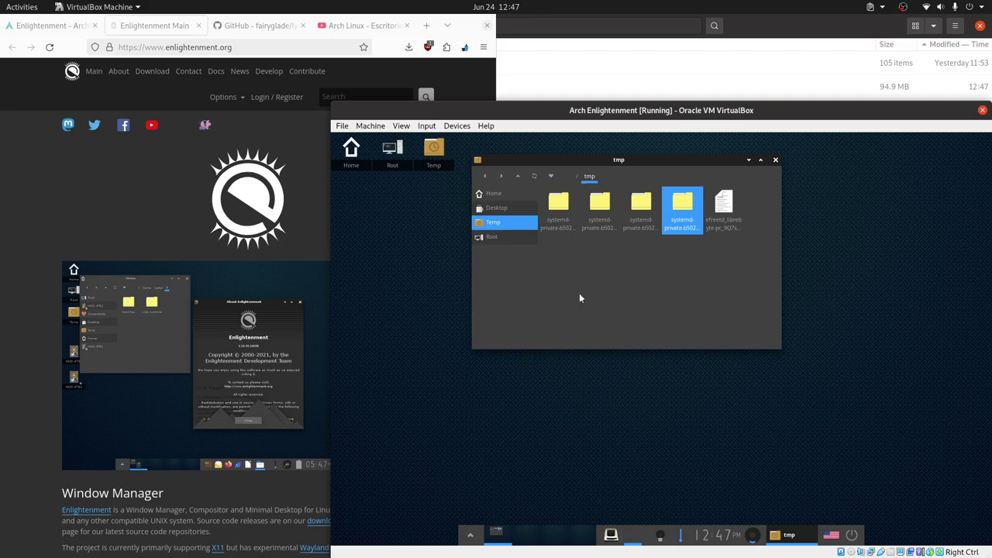
left_click(777, 161)
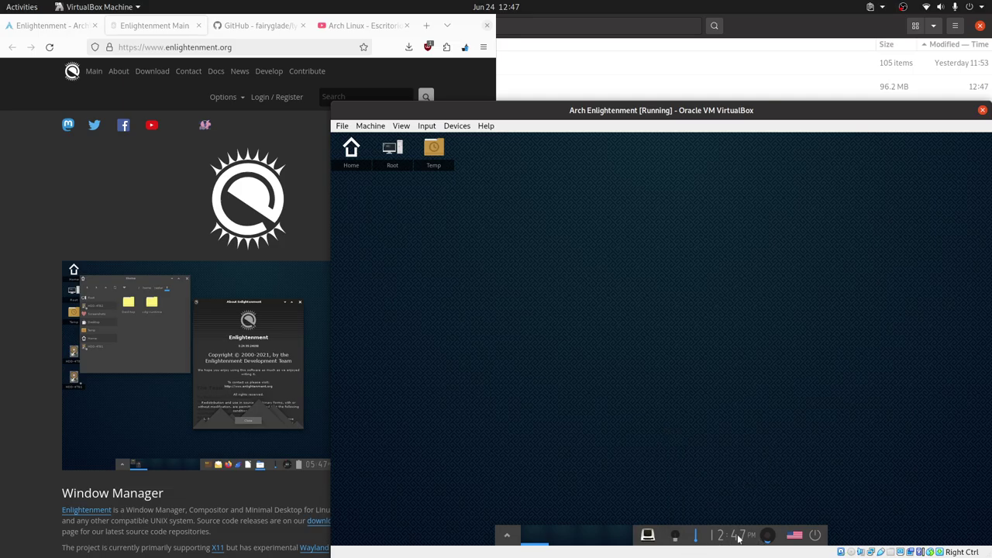
Launch Terminology from Applications > System and drag its corner to enlarge the window.
left_click(768, 535)
left_click(543, 214)
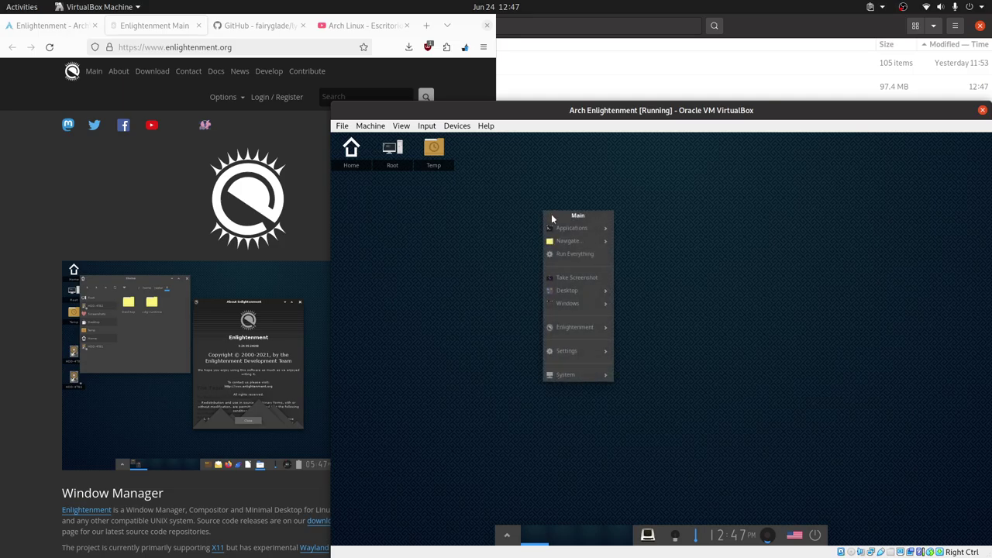
mouse_move(567, 231)
mouse_move(641, 230)
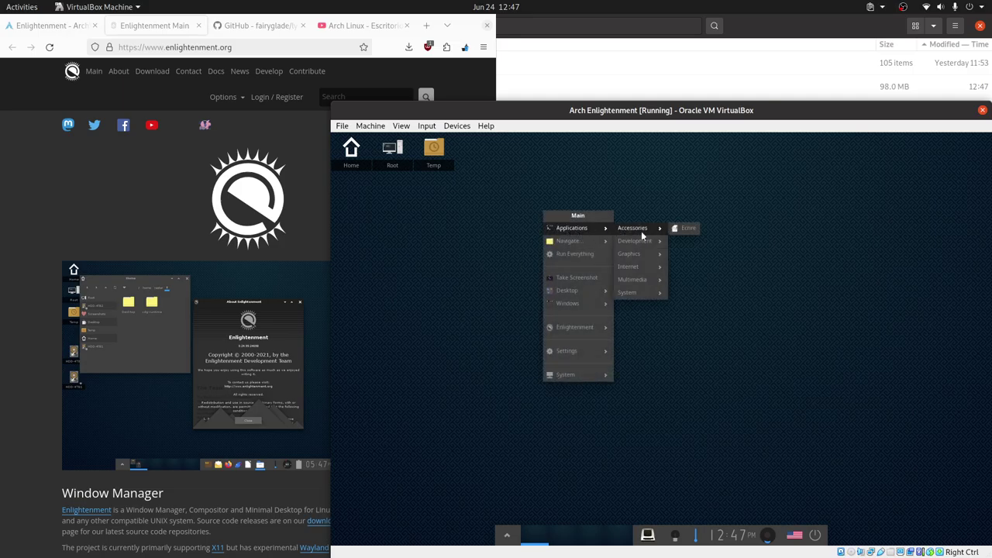
mouse_move(634, 294)
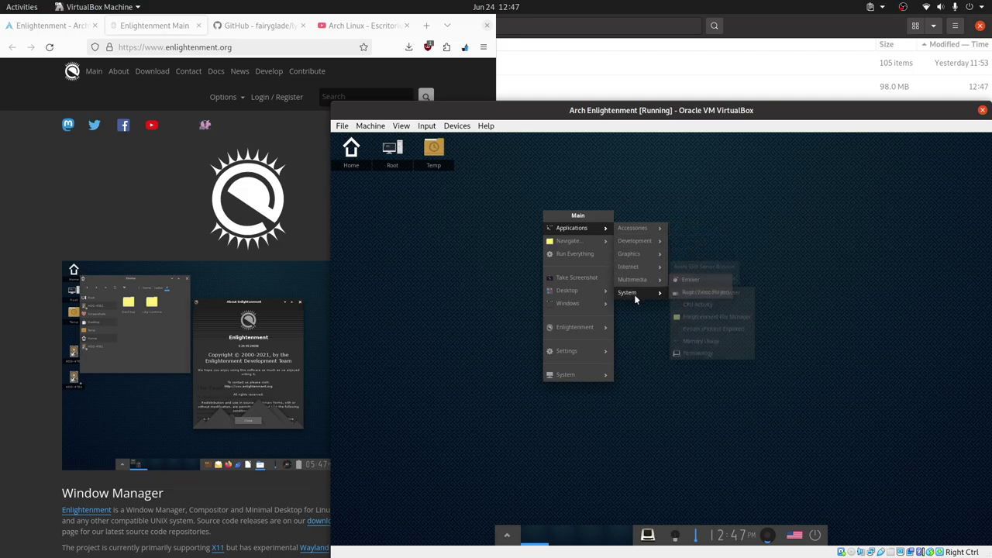
left_click(721, 357)
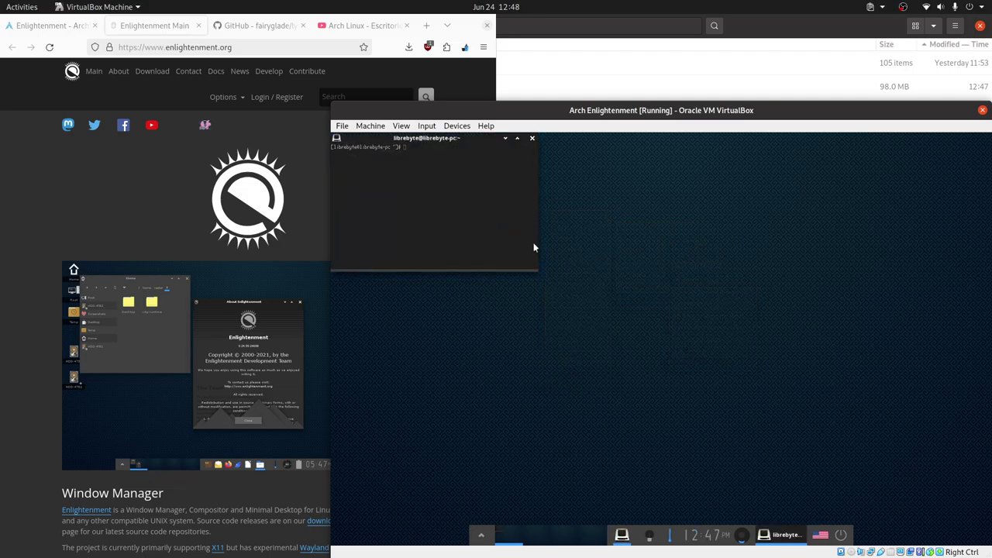
left_click_drag(537, 270, 771, 452)
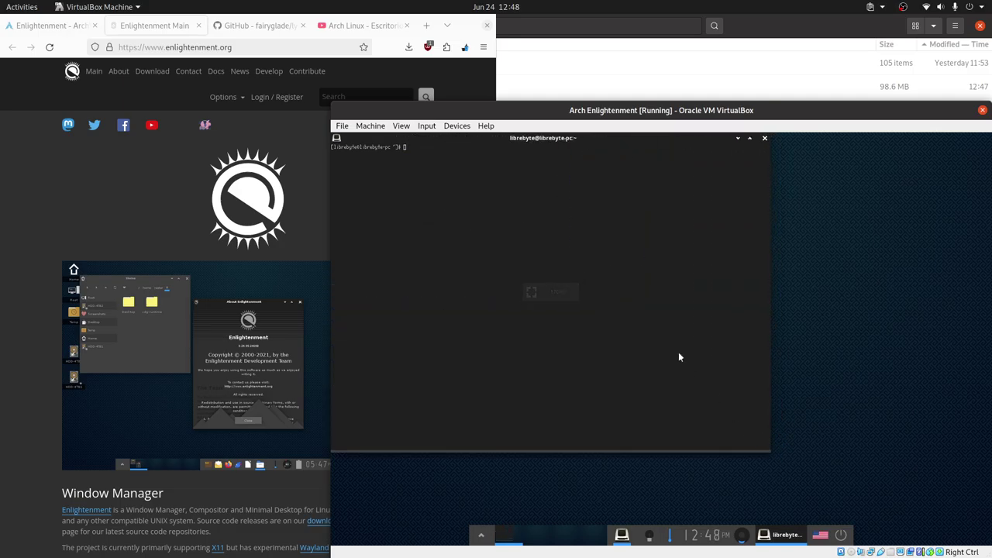
Toggle Terminology's Miniview on and off from Controls, then choose Settings.
right_click(644, 244)
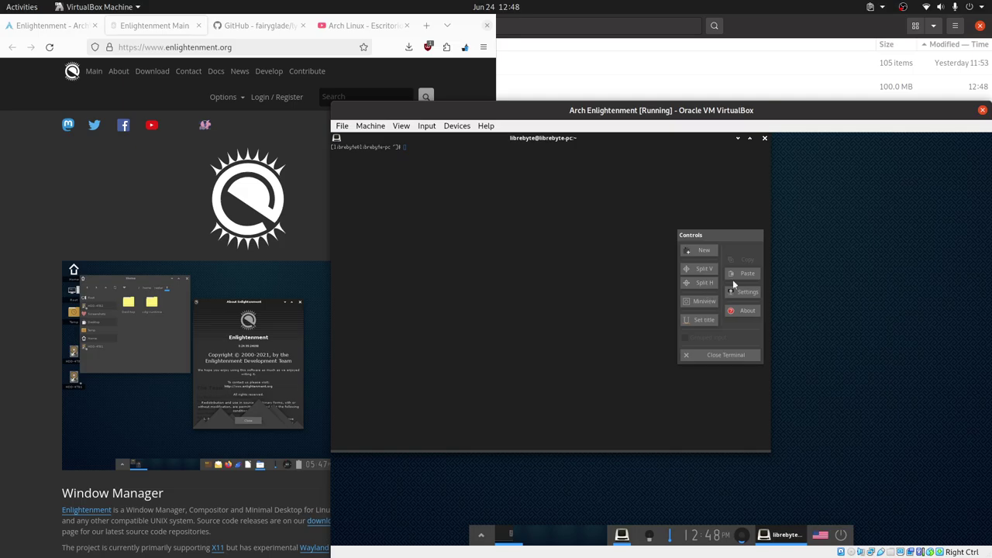
left_click(706, 302)
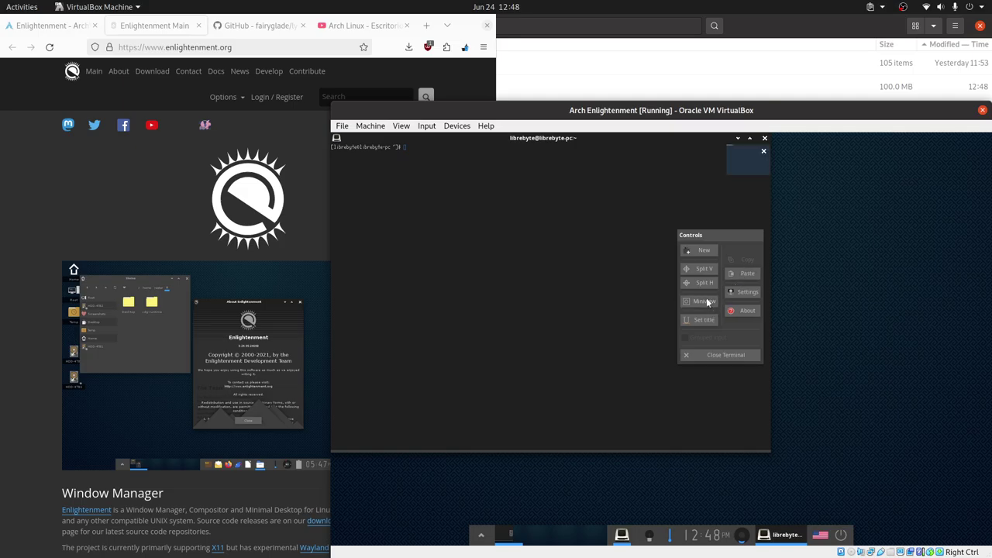
left_click(764, 152)
left_click(764, 152)
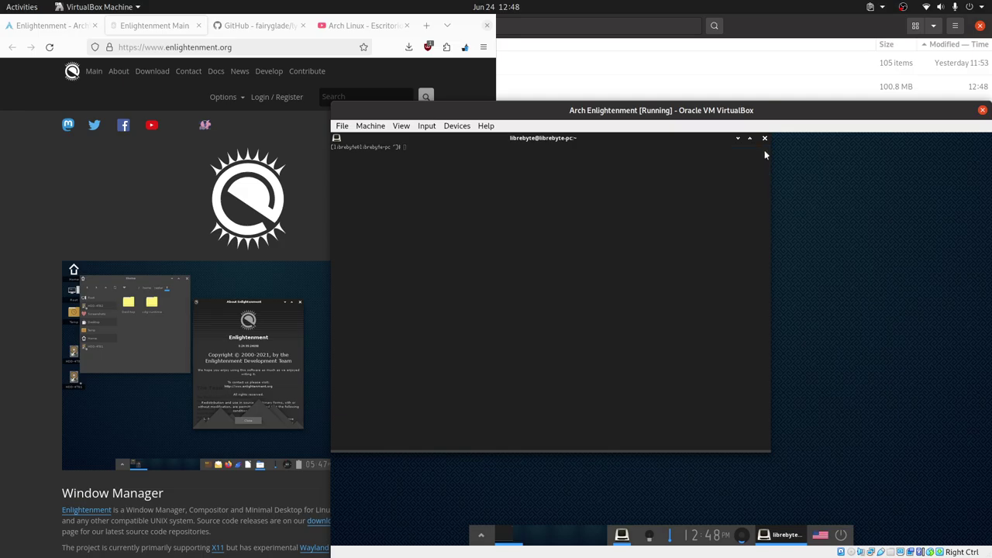
right_click(652, 244)
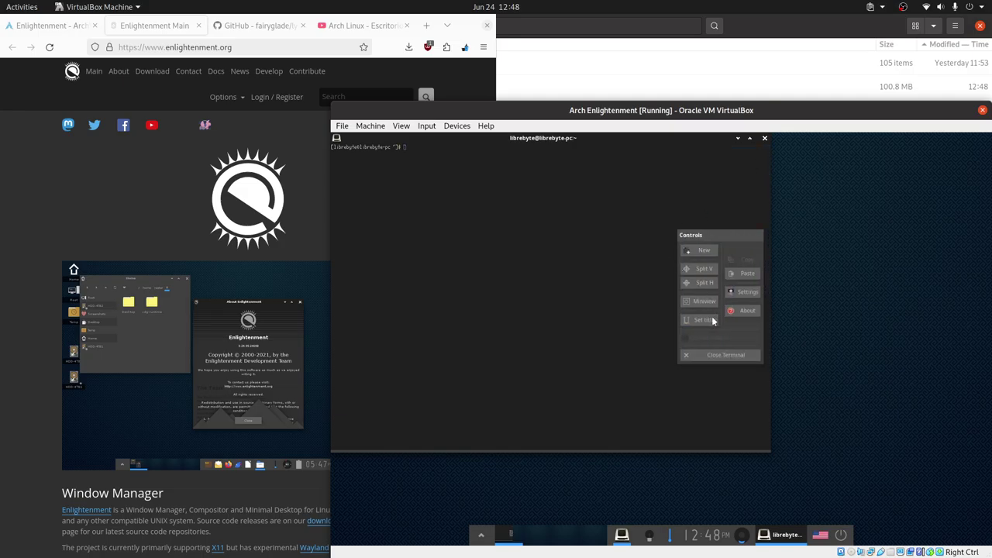
left_click(748, 292)
After trying terminus fonts, set the terminal font to Monaspace Argon Var (Bold) at size 12.
left_click(737, 272)
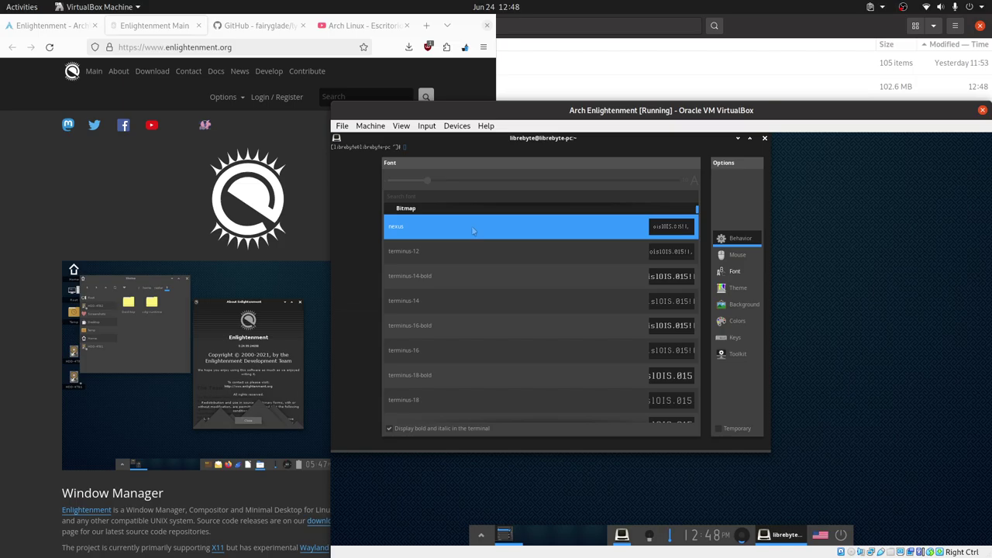
left_click(460, 261)
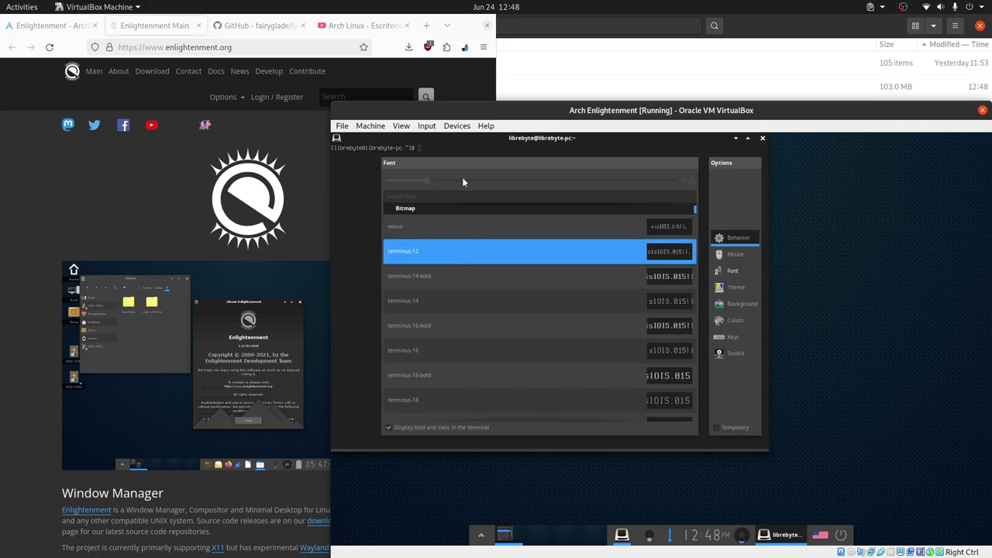
left_click(465, 277)
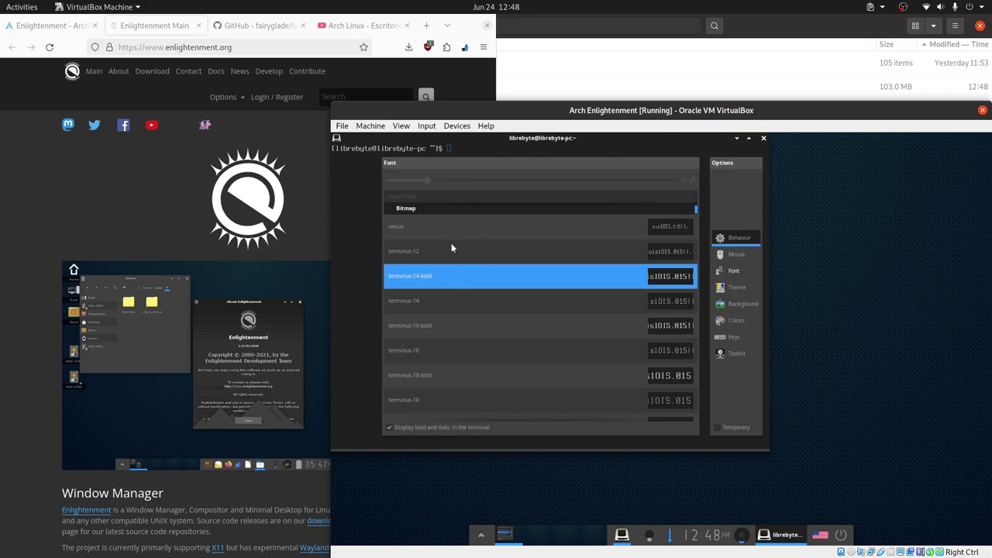
left_click(437, 198)
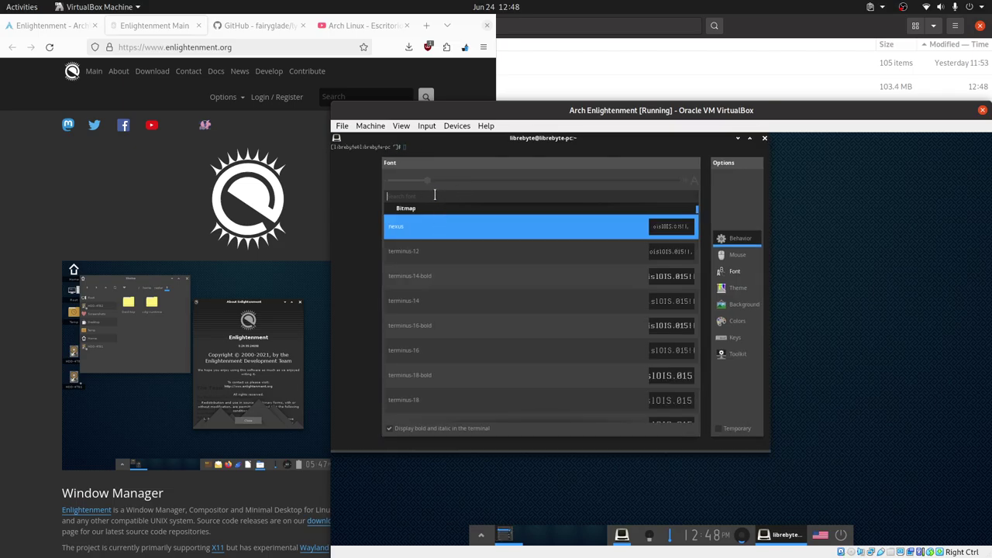
type("mona")
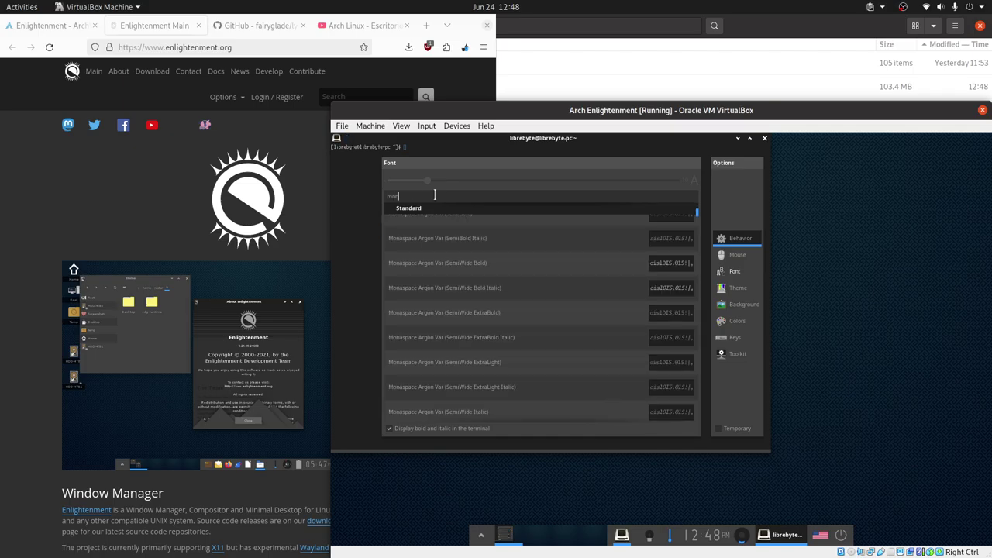
type("sapc")
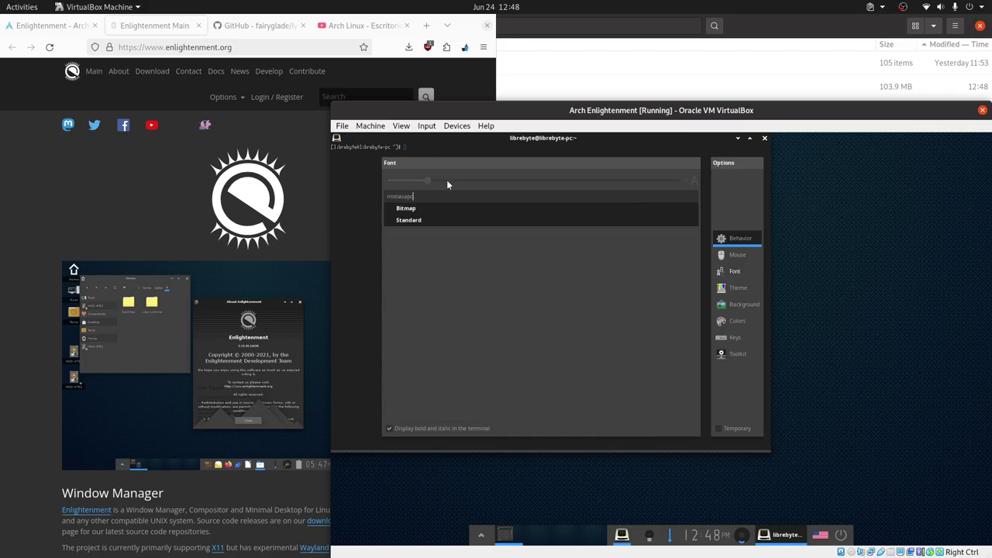
key("BackSpace")
key("BackSpace")
key("BackSpace")
type("pa")
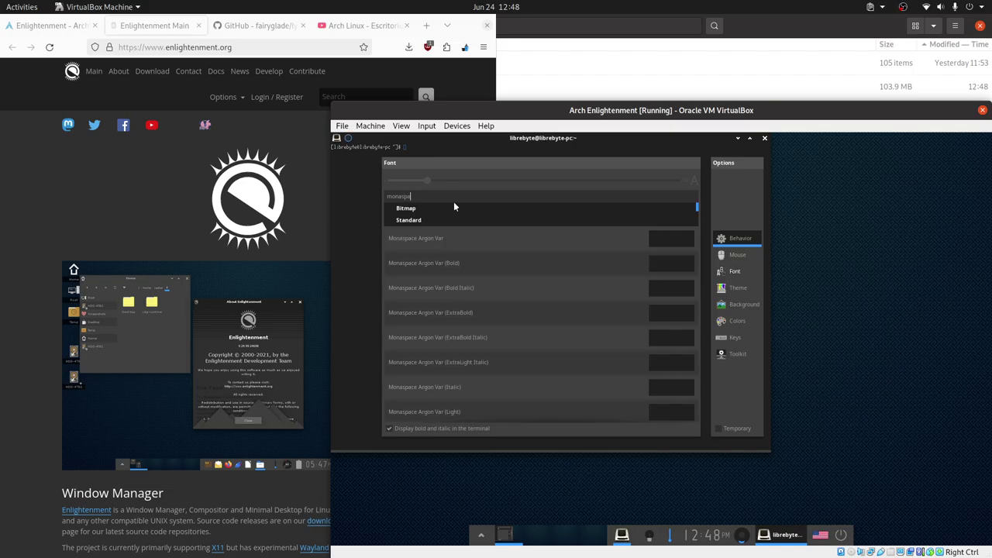
type("ce")
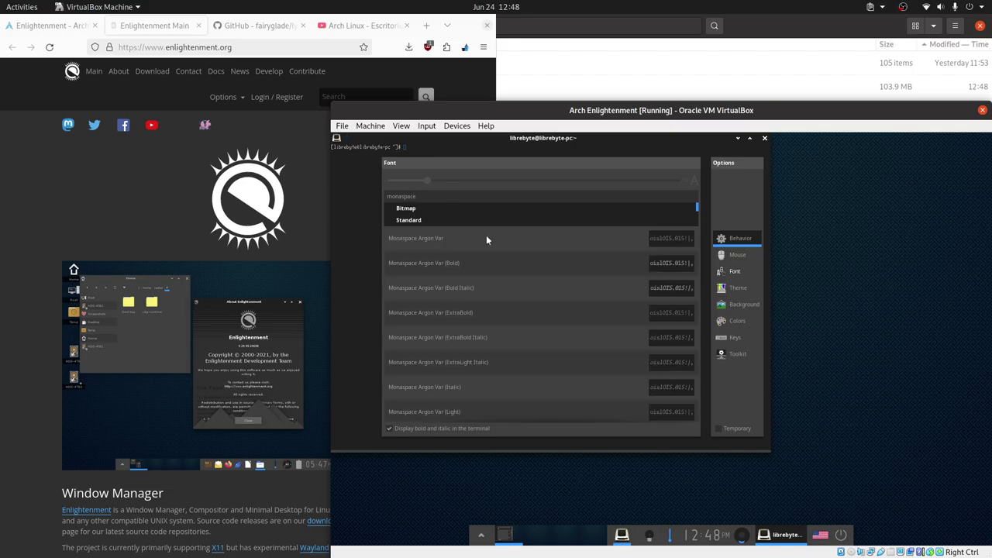
left_click(479, 240)
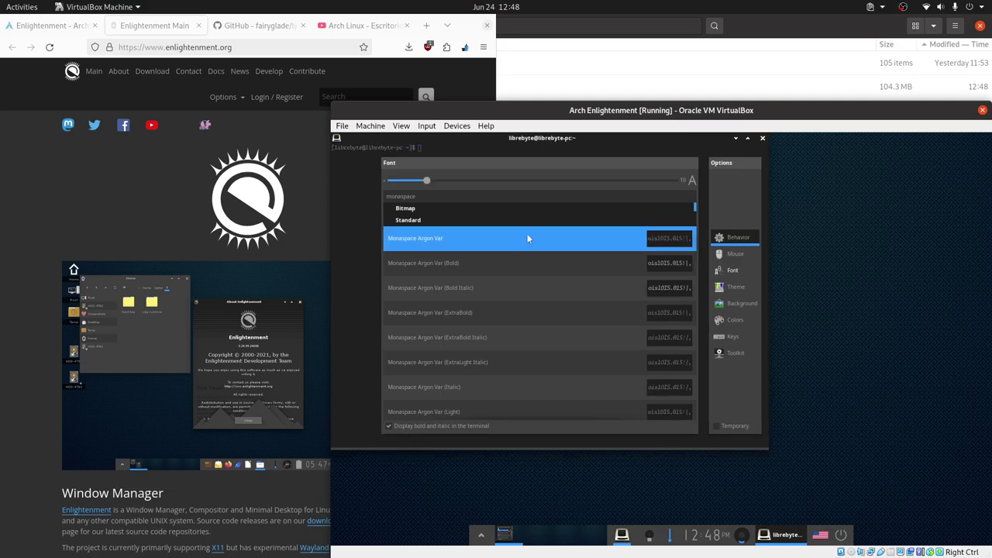
left_click(495, 263)
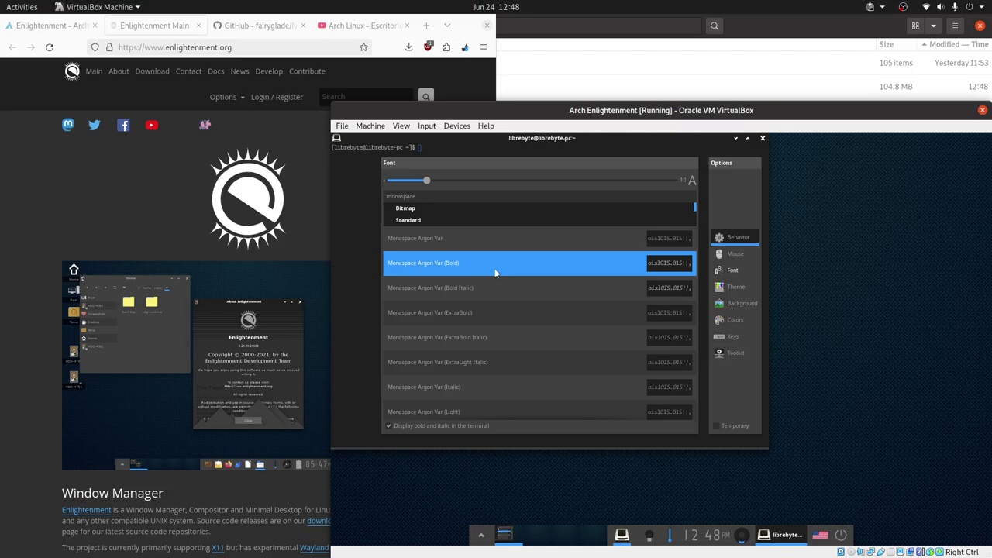
left_click_drag(434, 179, 454, 184)
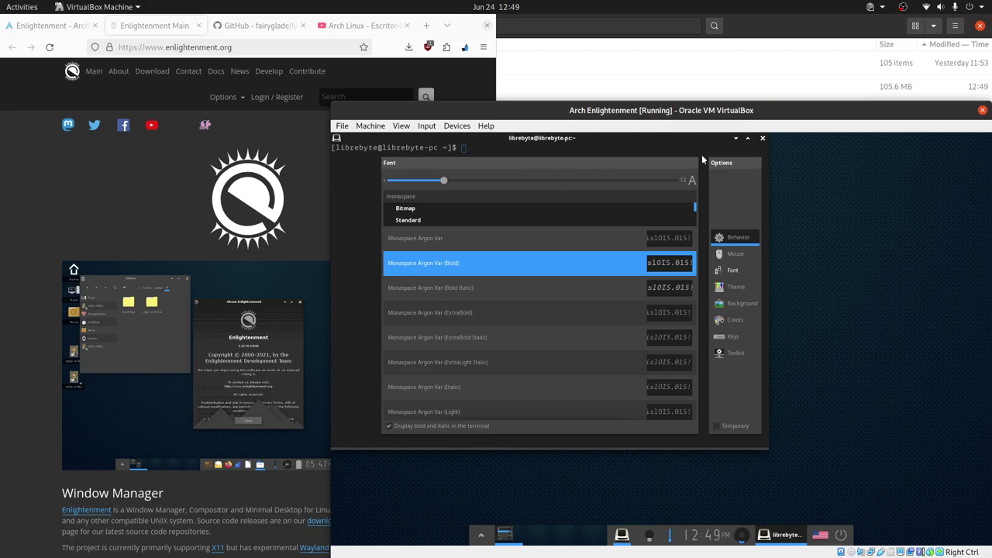
left_click(349, 242)
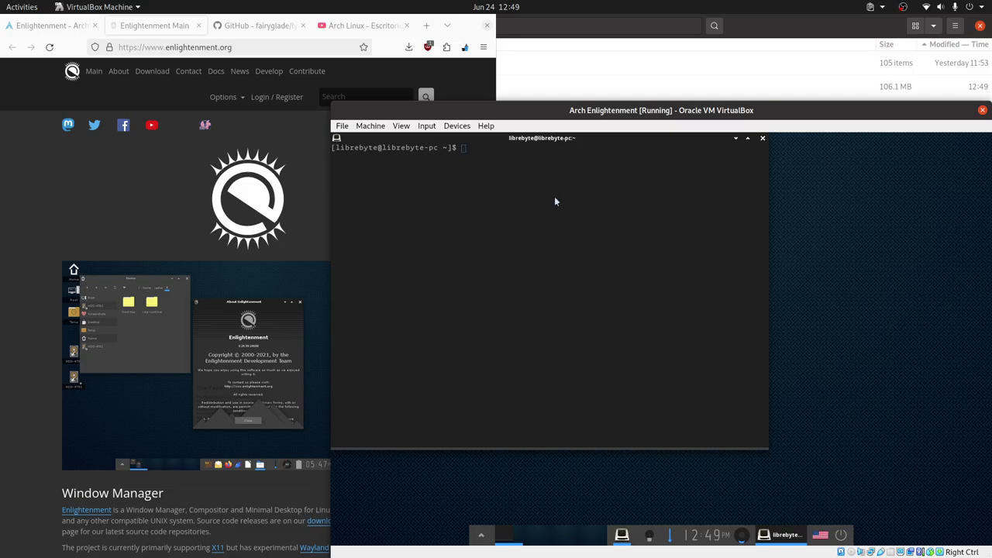
List the directory, install btop via sudo pacman -Sy btop with the sudo password, and launch btop.
type("ls")
key("Return")
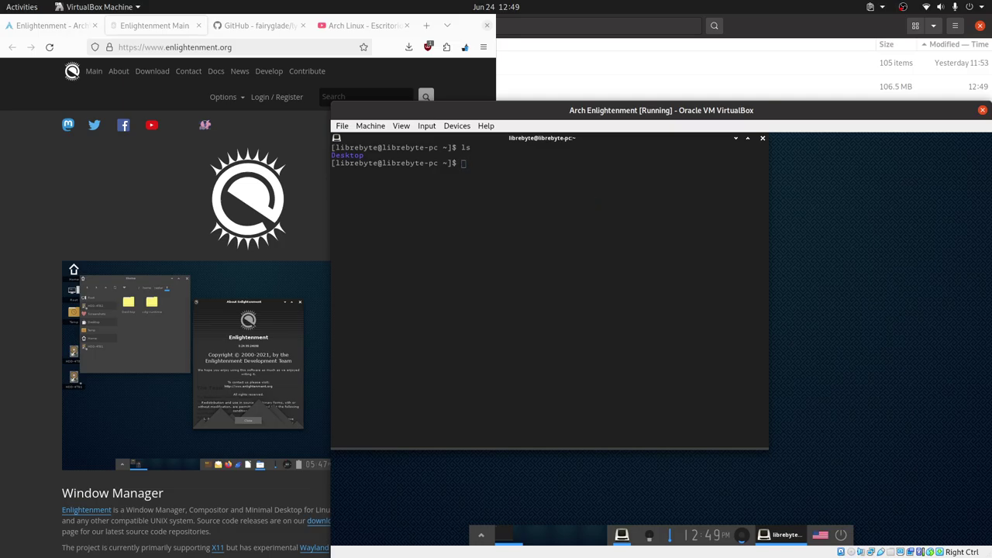
type("sudo pacman -Sy btop")
key("Return")
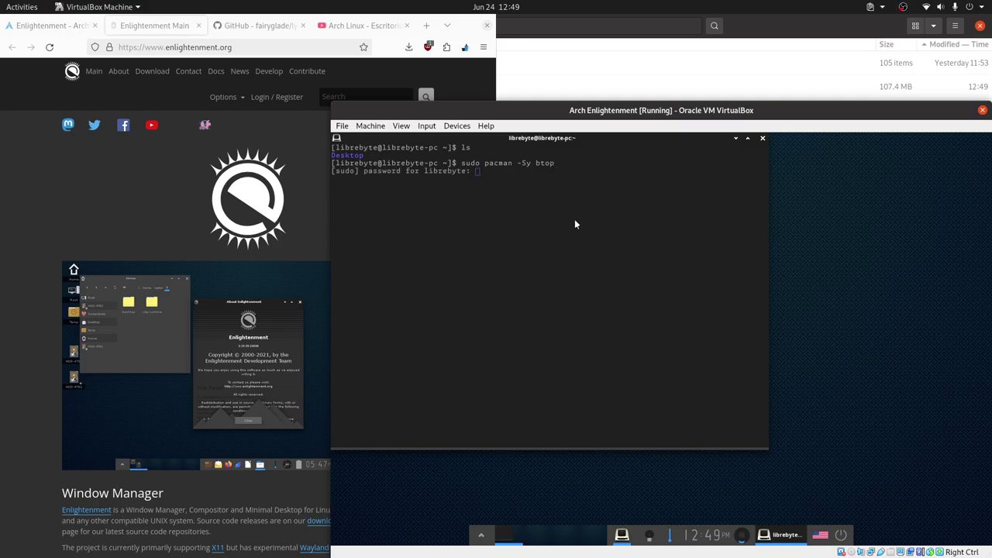
key("Return")
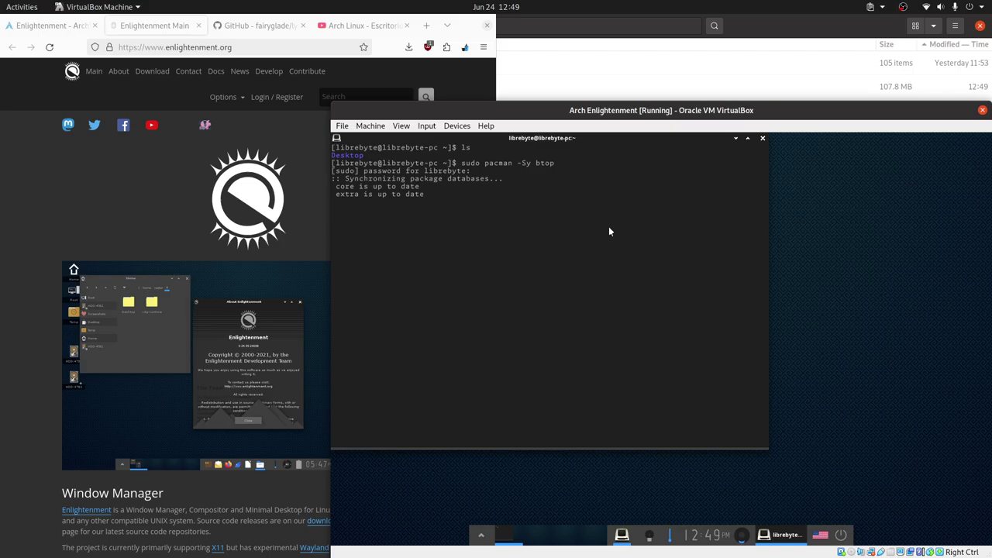
key("Return")
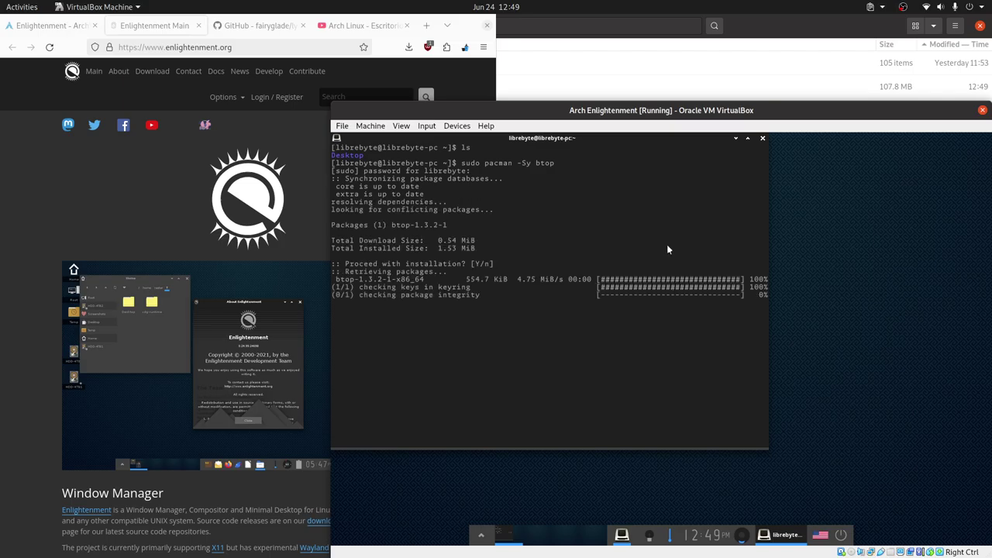
type("bt")
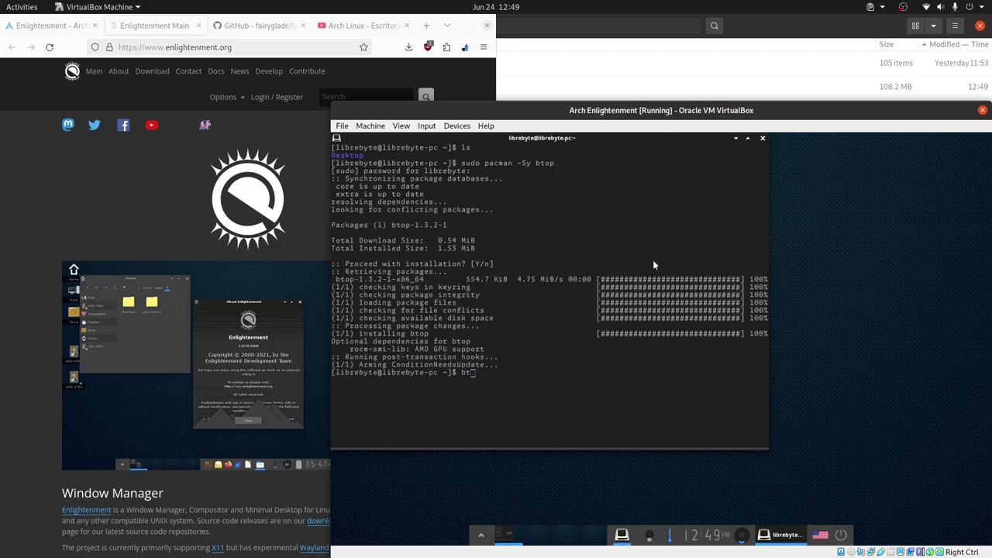
type("op")
key("Return")
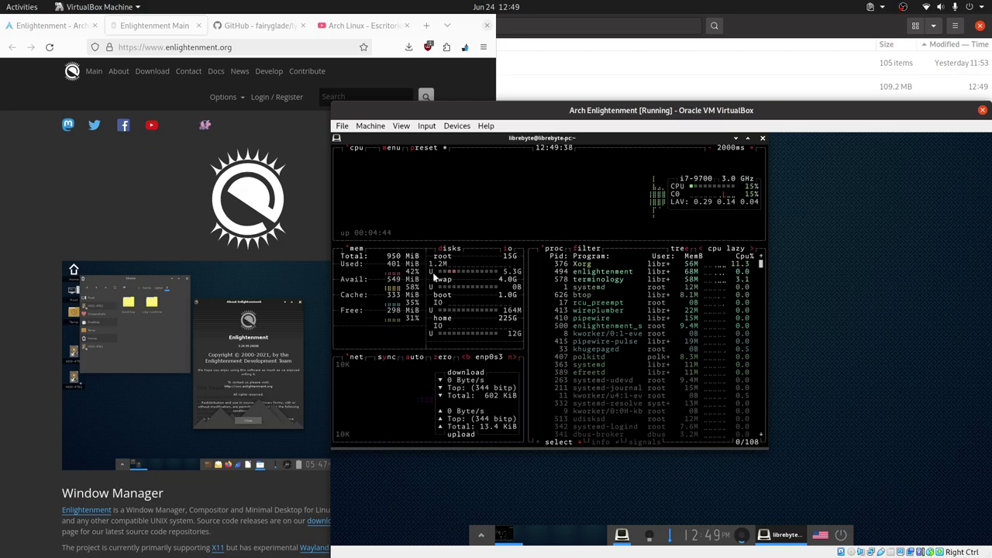
Drag the btop terminal window to the right side of the desktop.
left_click_drag(600, 141, 830, 137)
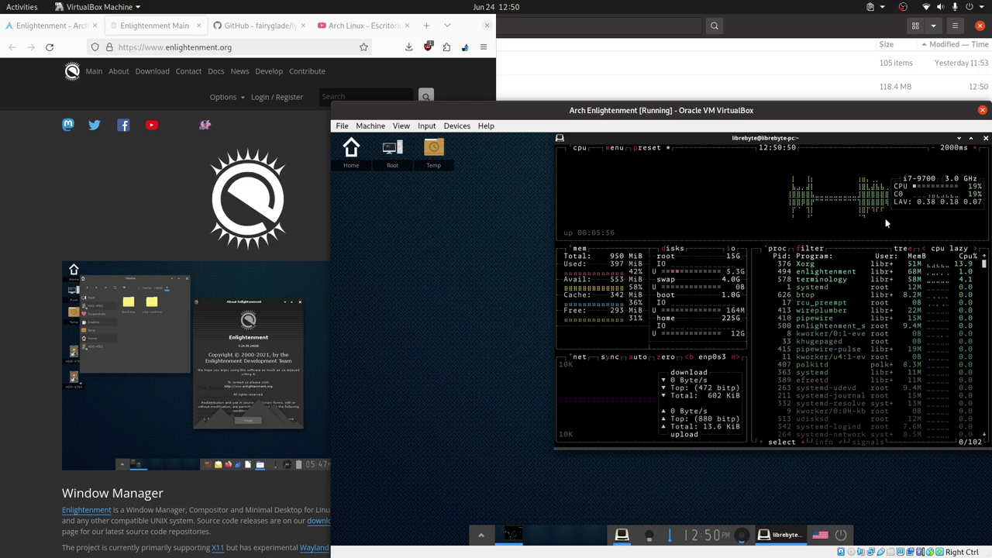
left_click(480, 534)
mouse_move(532, 366)
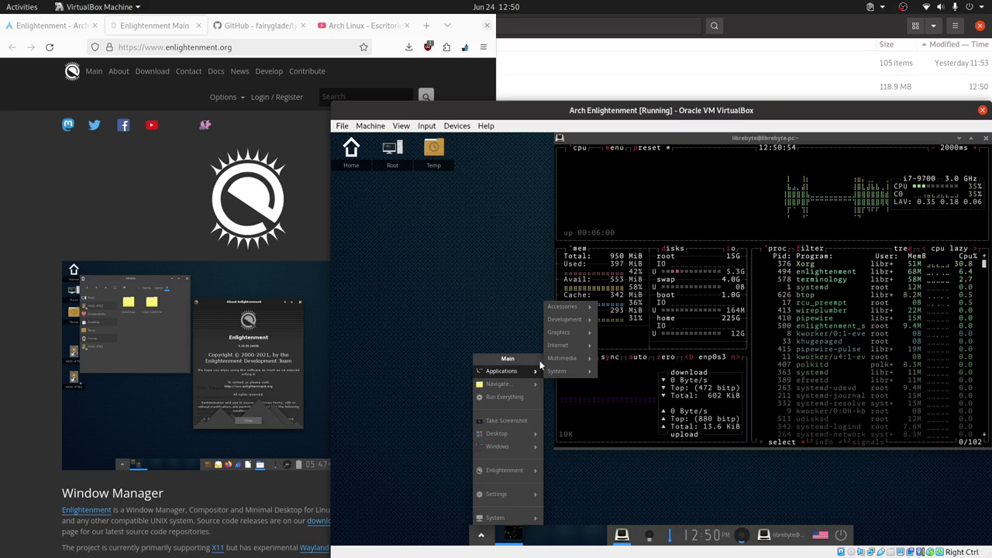
mouse_move(565, 310)
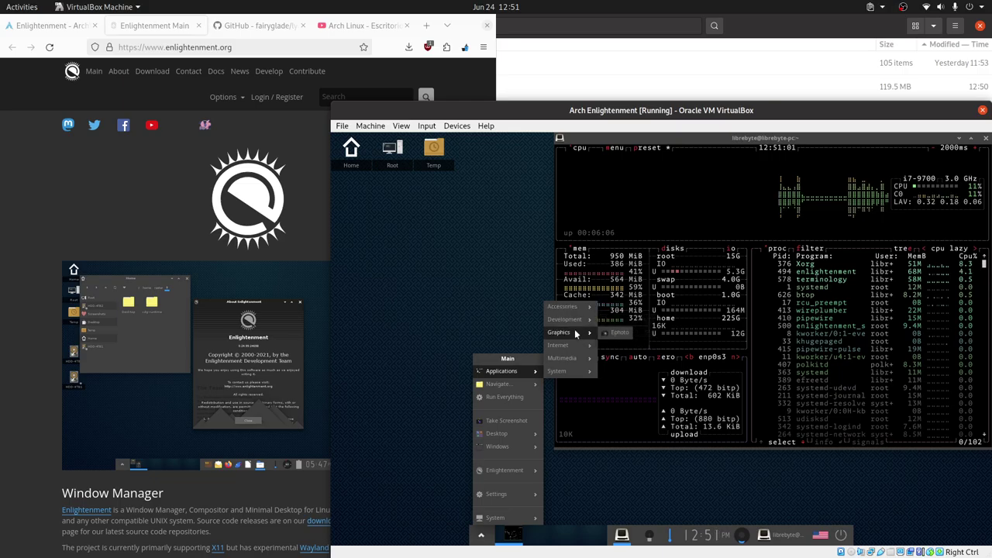
left_click(613, 333)
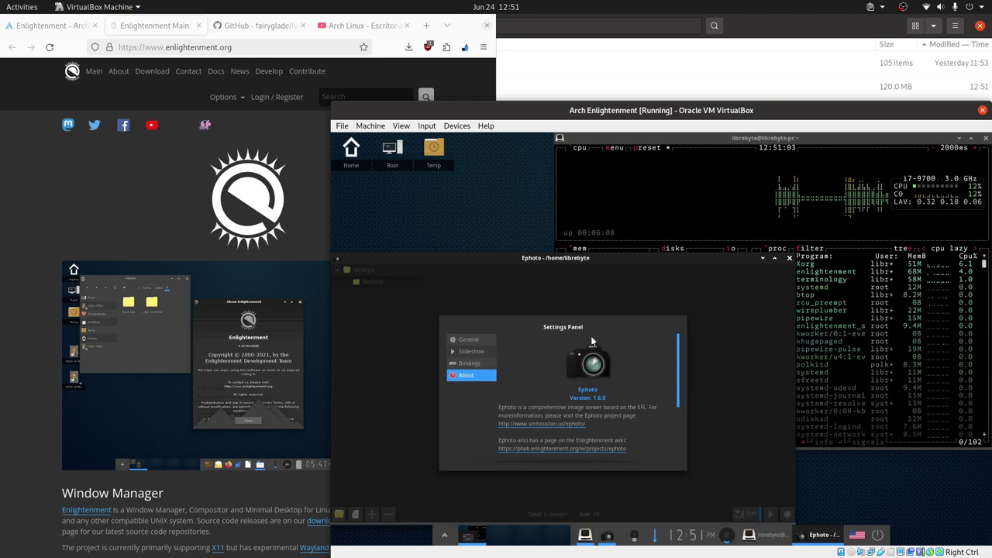
left_click(725, 337)
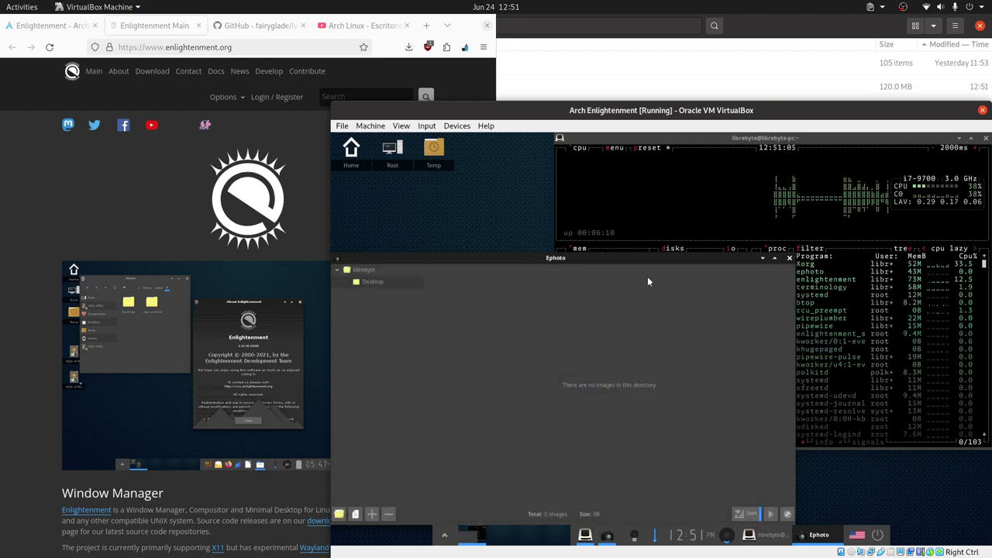
left_click(789, 257)
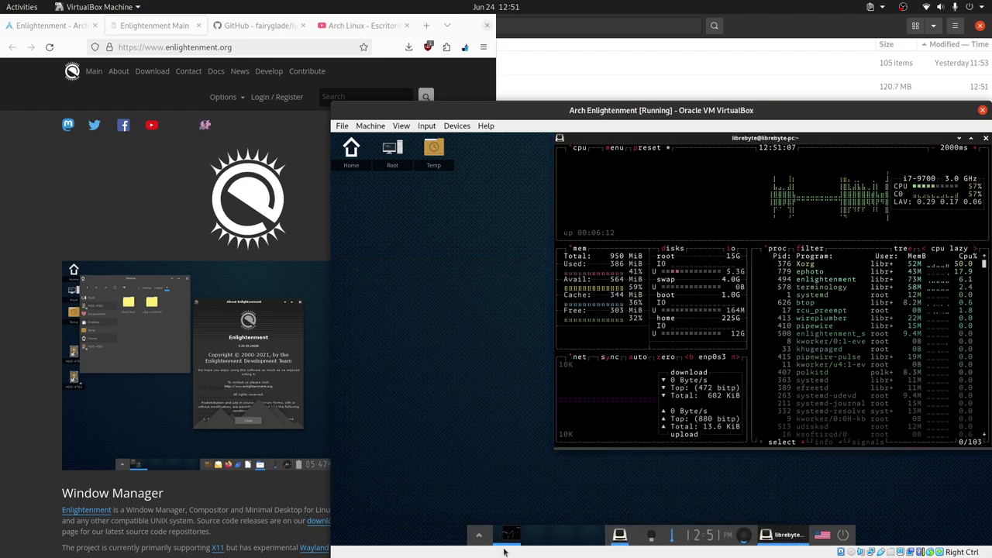
left_click(480, 536)
mouse_move(557, 333)
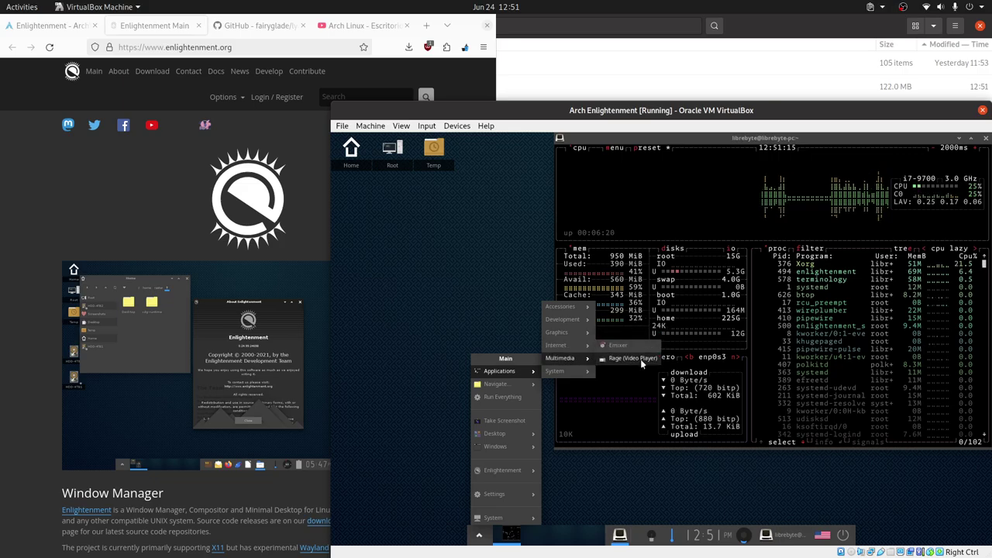
left_click(632, 359)
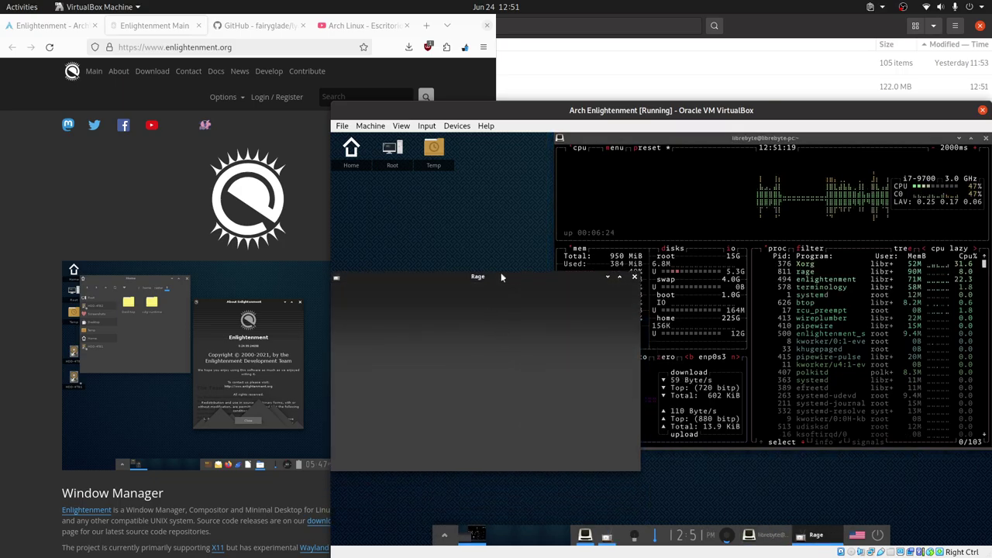
left_click_drag(503, 275, 595, 252)
left_click(729, 253)
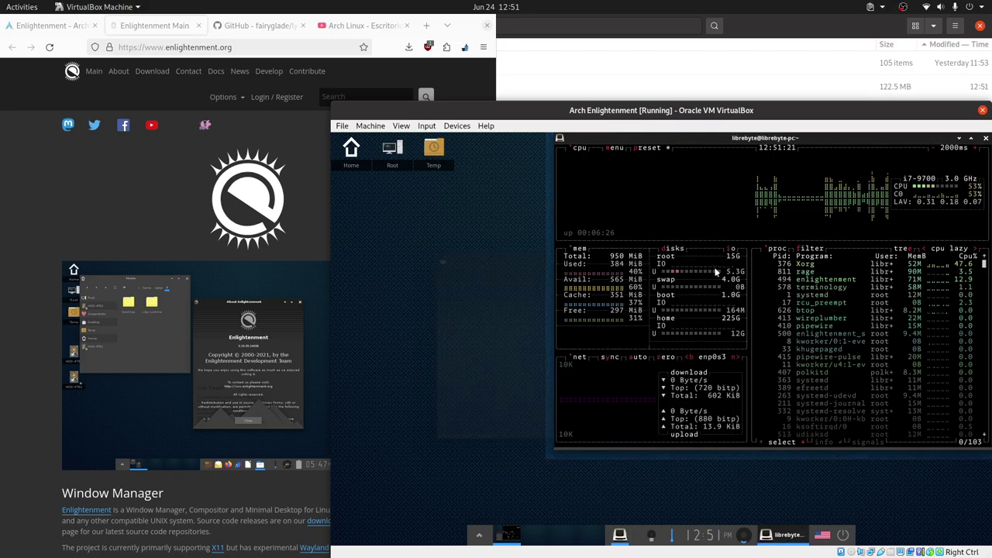
Open the desktop's Temp folder in the file manager and move its window left.
left_click(481, 536)
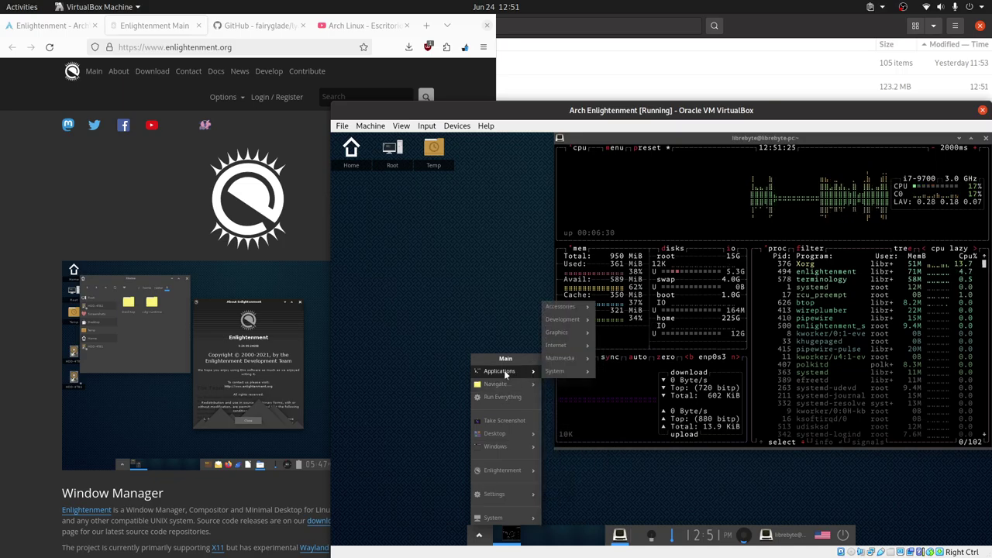
left_click(434, 151)
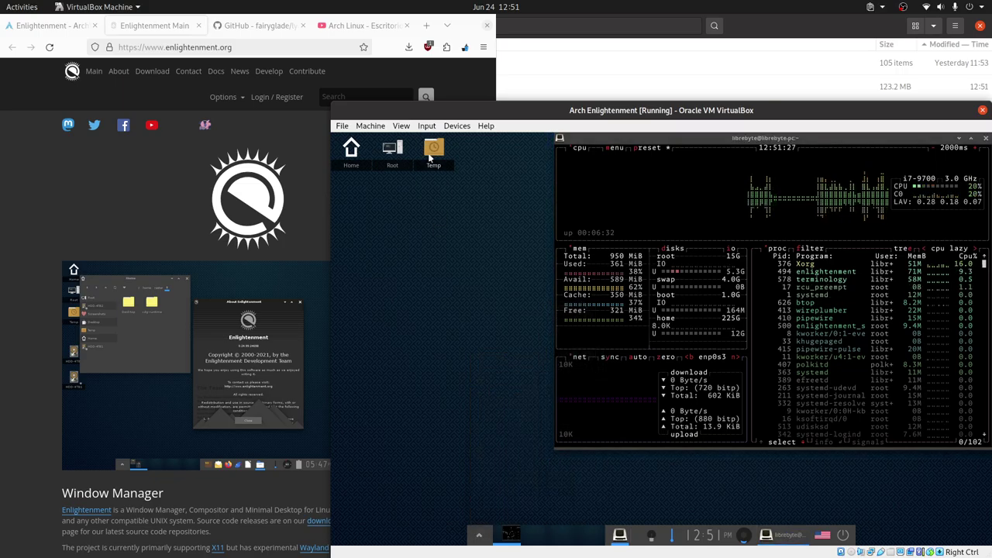
left_click_drag(719, 164, 606, 177)
Browse the Temp folder view's context menu, then dismiss it without choosing anything.
right_click(520, 281)
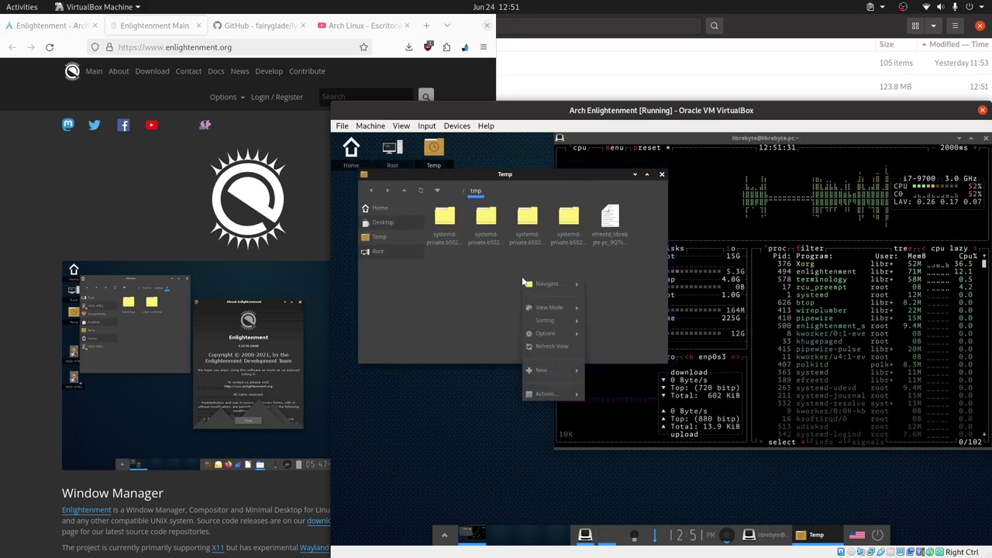
mouse_move(535, 283)
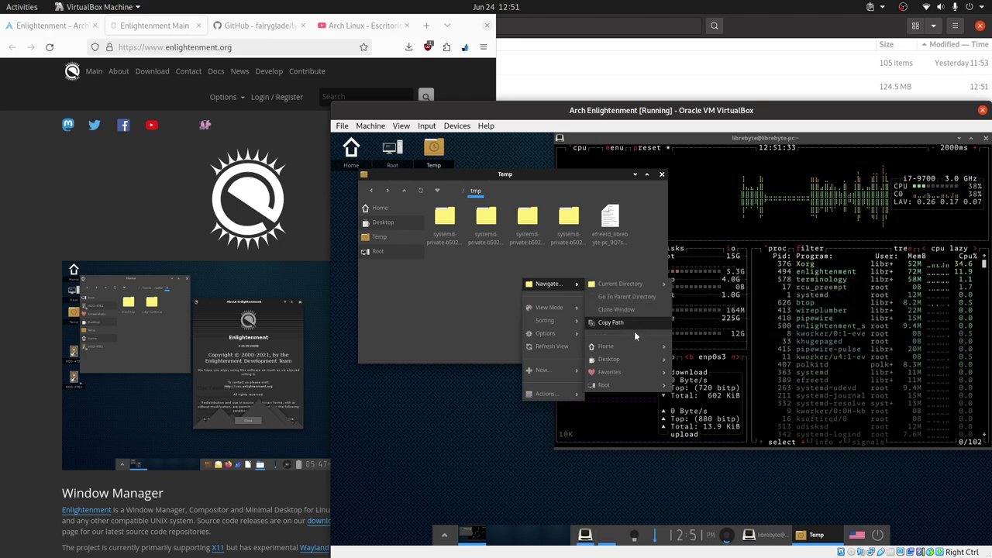
mouse_move(639, 365)
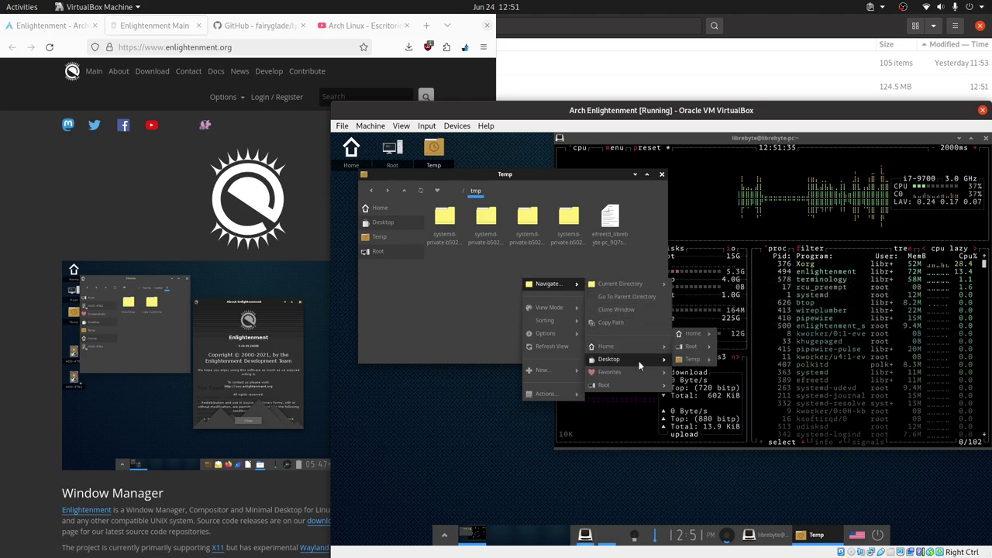
mouse_move(631, 385)
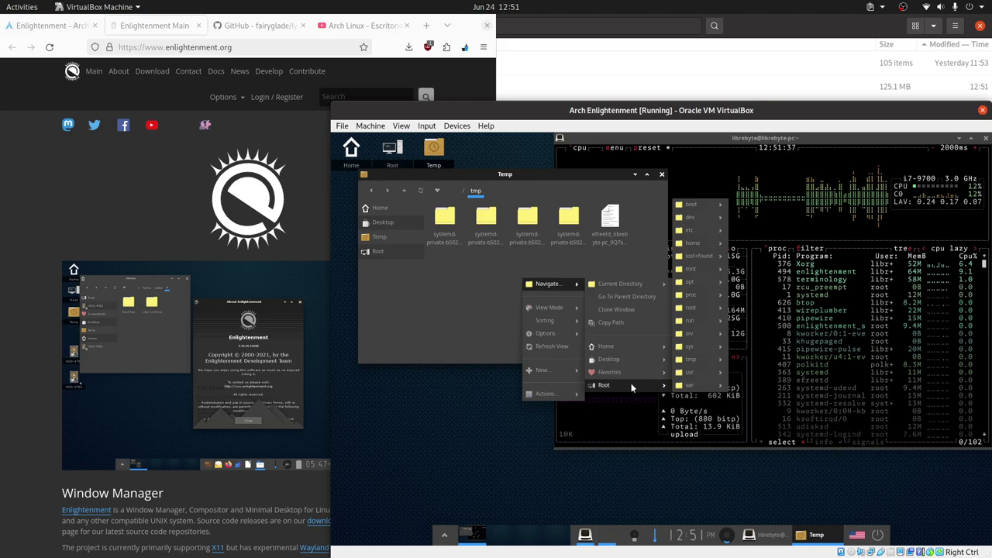
mouse_move(547, 335)
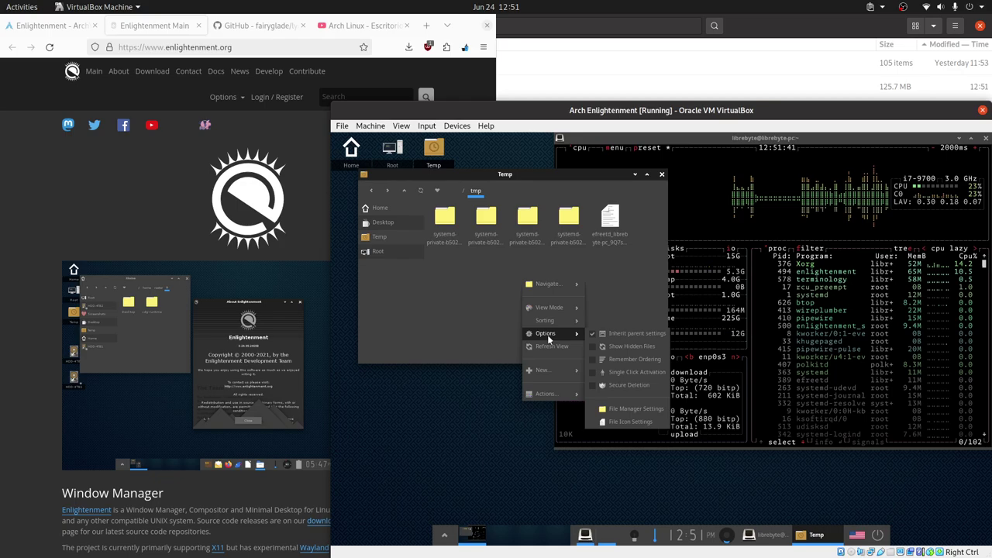
left_click(475, 291)
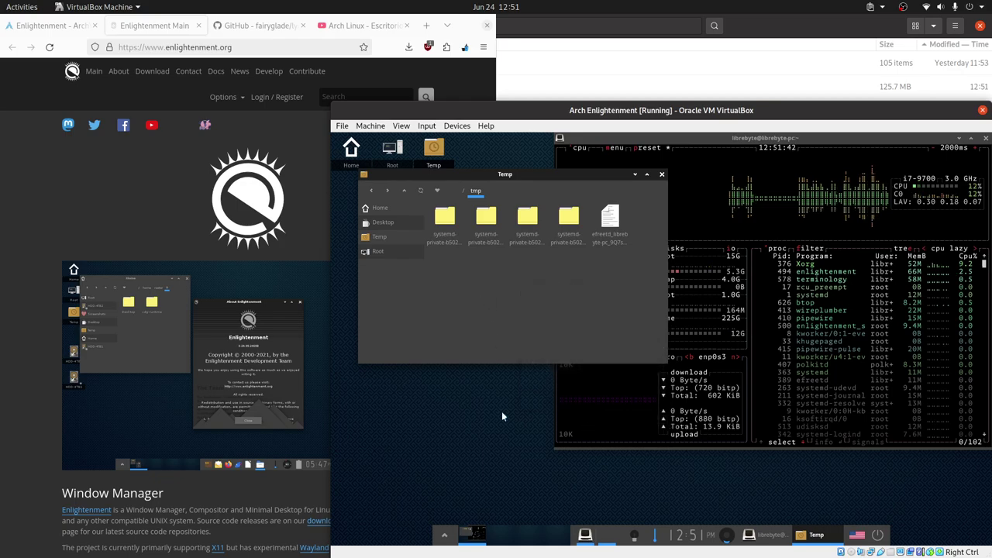
Launch Memory Usage from Main > Applications > System.
left_click(444, 534)
mouse_move(483, 372)
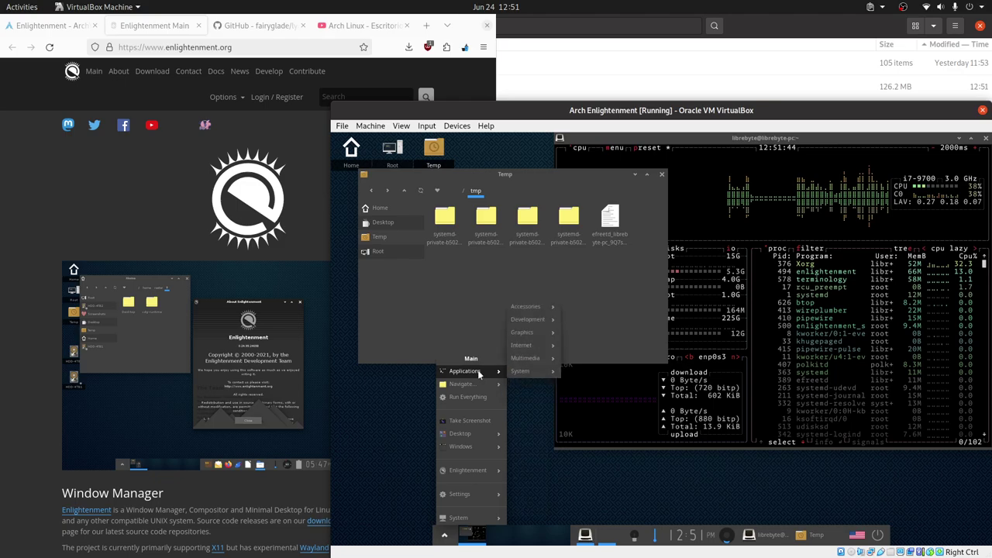
mouse_move(530, 378)
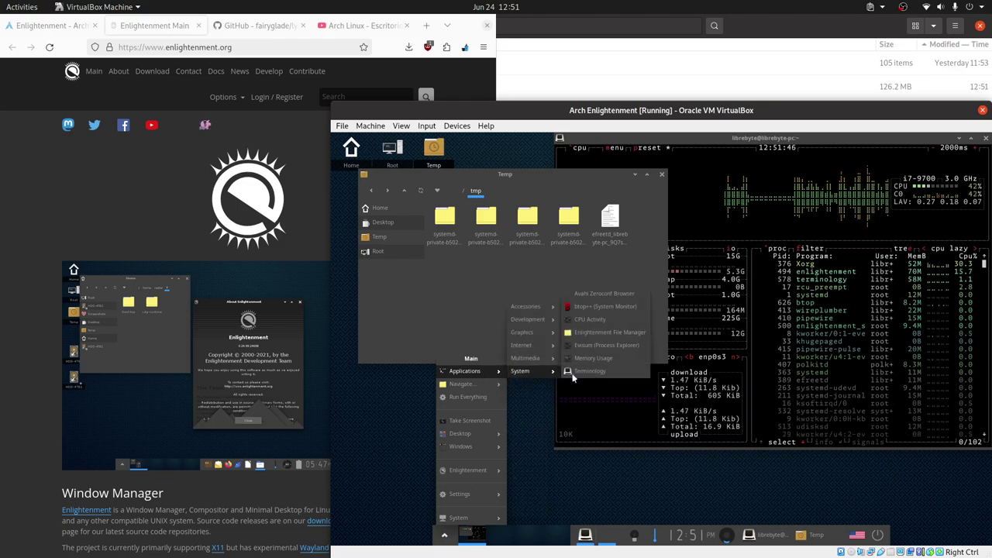
left_click(622, 359)
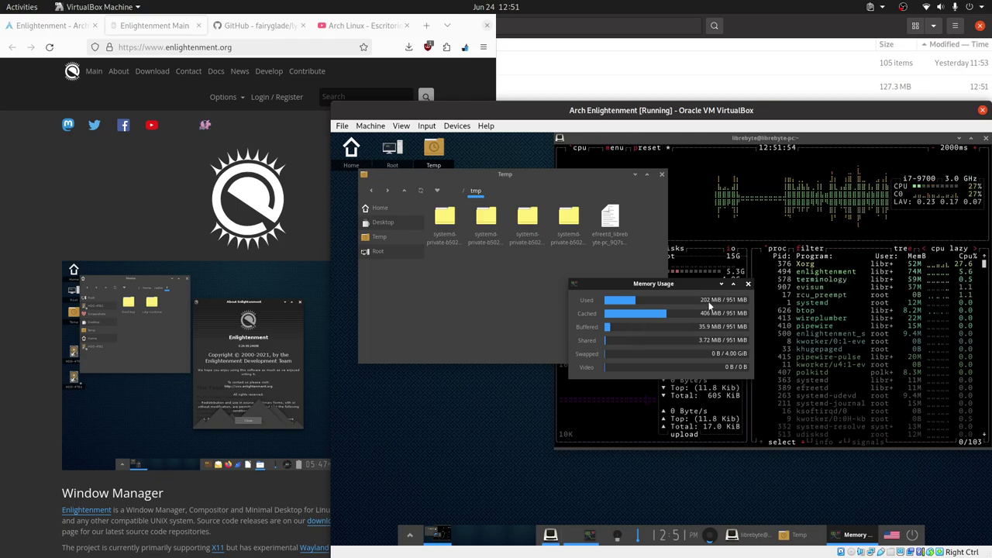
Switch back to the Memory Usage window and place it at the lower left, off btop.
left_click(727, 153)
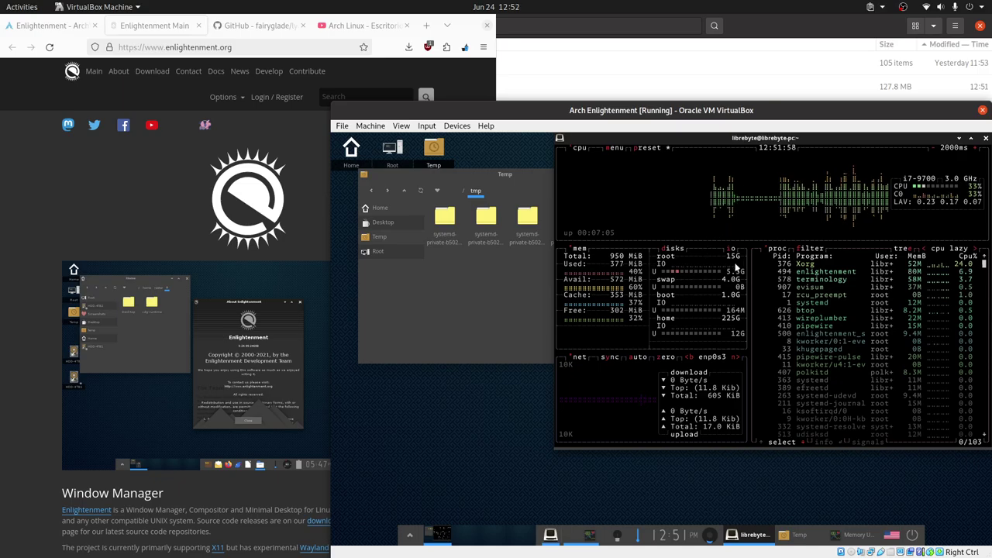
key("alt+Tab")
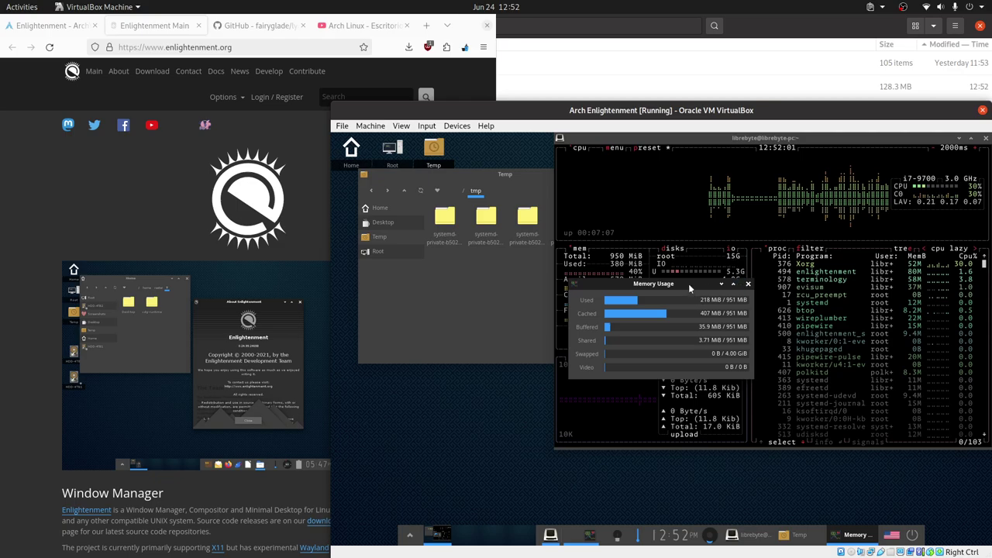
left_click_drag(690, 289, 530, 392)
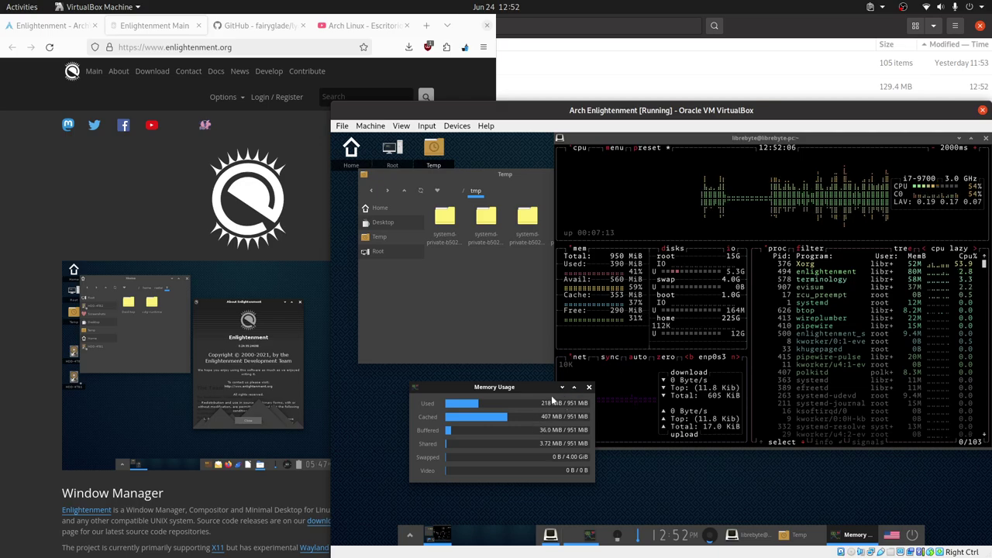
left_click_drag(552, 400, 514, 435)
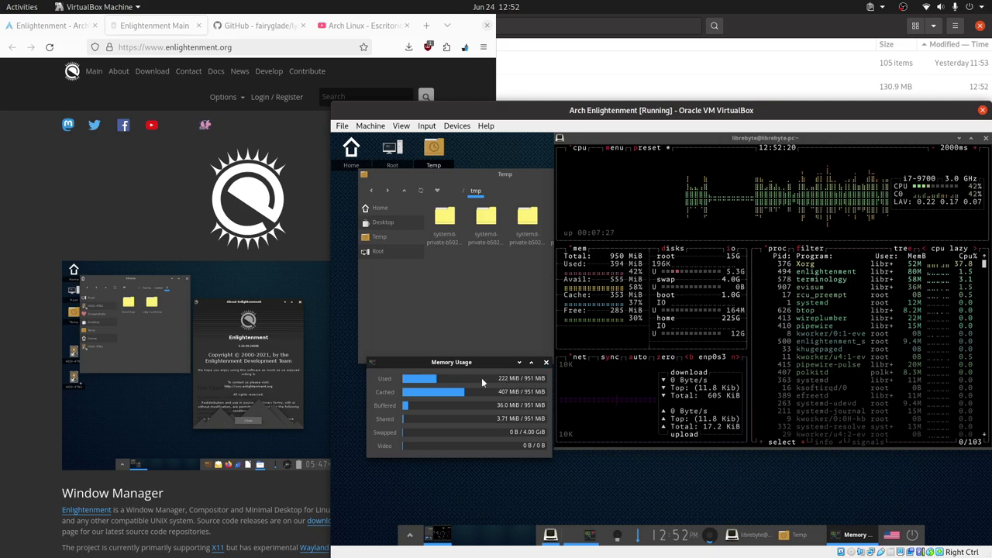
Open Main > System > Memory Usage and move the Process Explorer window lower.
left_click(410, 541)
mouse_move(436, 434)
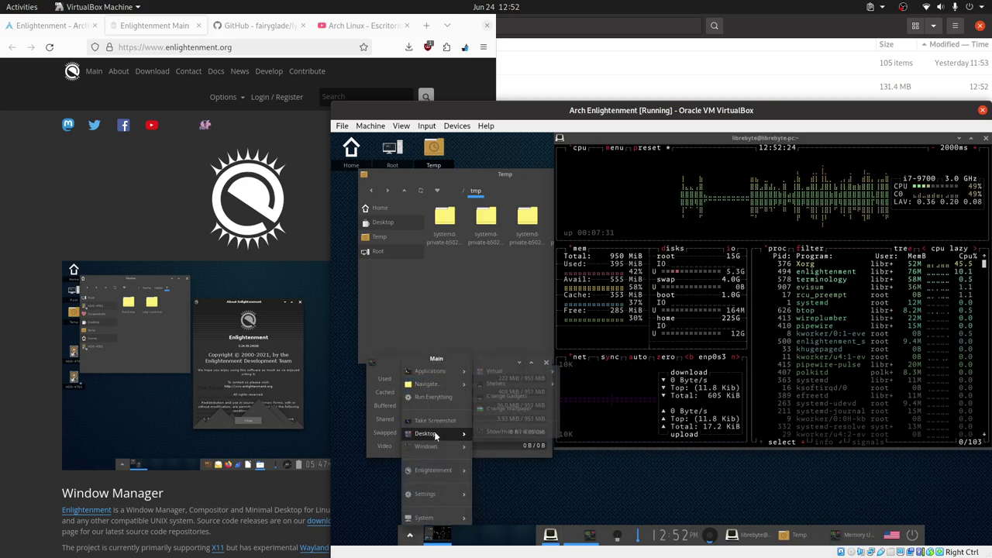
mouse_move(434, 371)
mouse_move(508, 375)
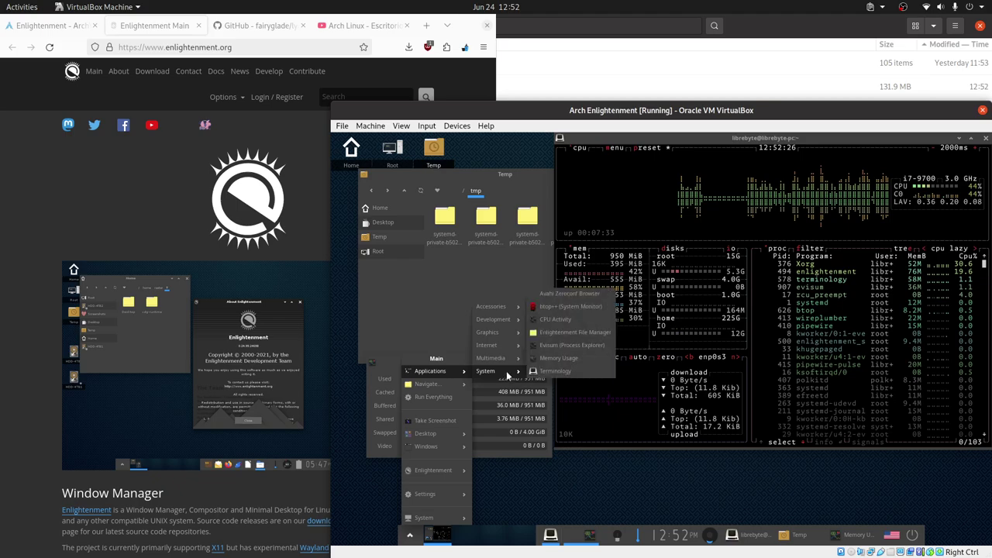
left_click(611, 358)
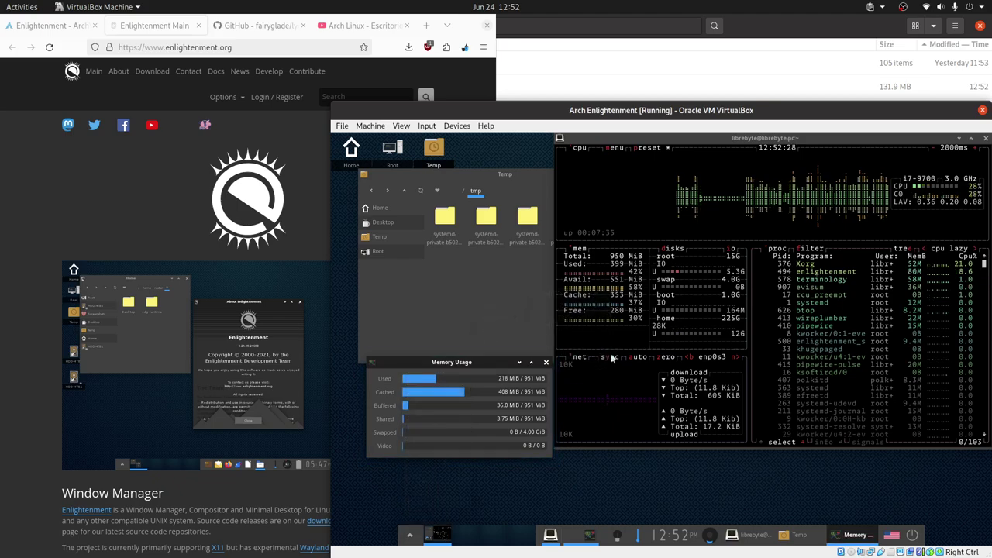
left_click_drag(764, 171, 909, 314)
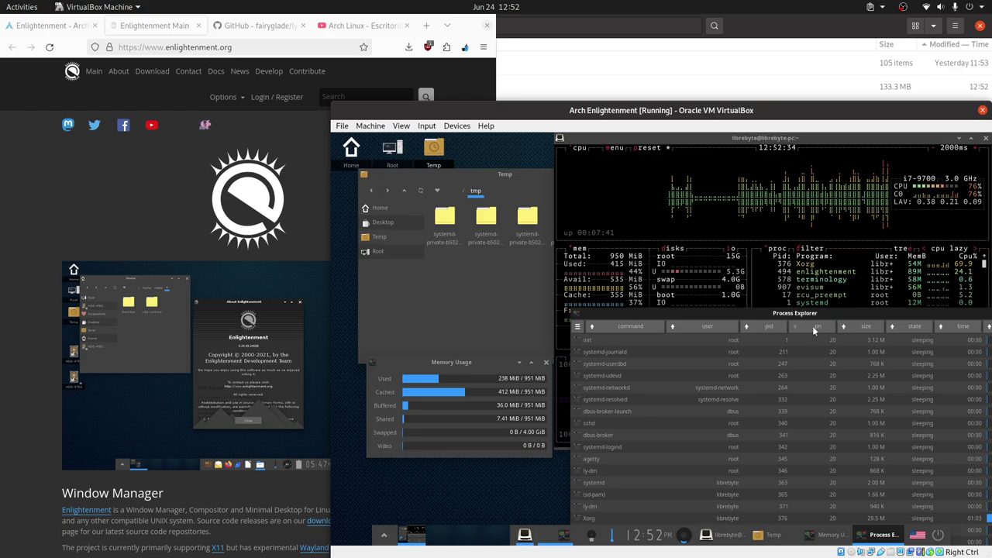
Sort Process Explorer's process list by pid, then view the keyboard layout options and Main menu.
left_click(792, 326)
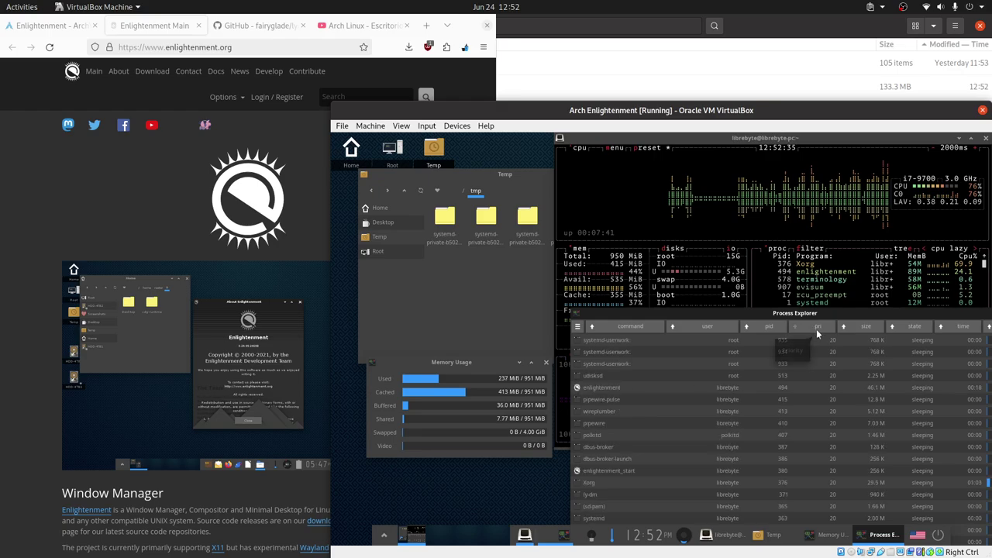
left_click(766, 332)
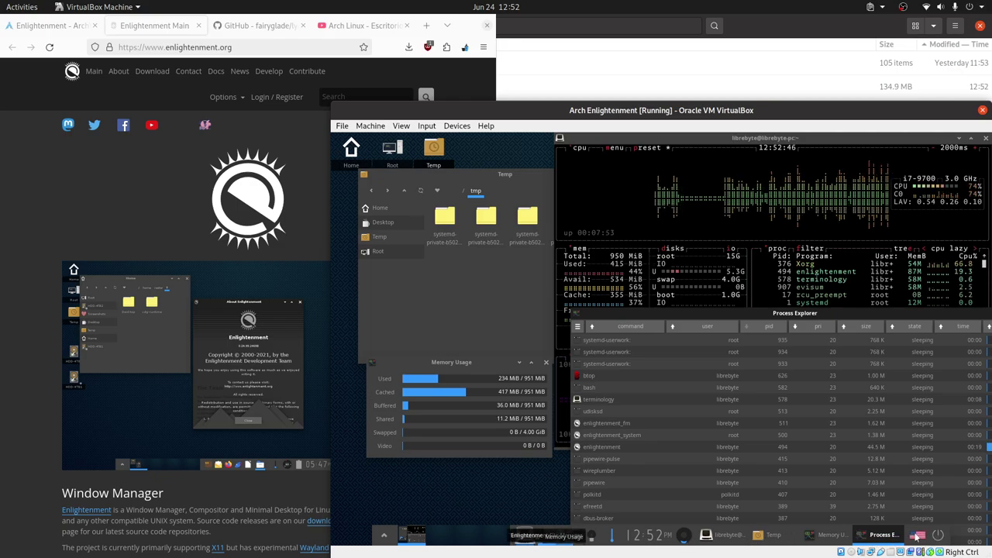
left_click(916, 534)
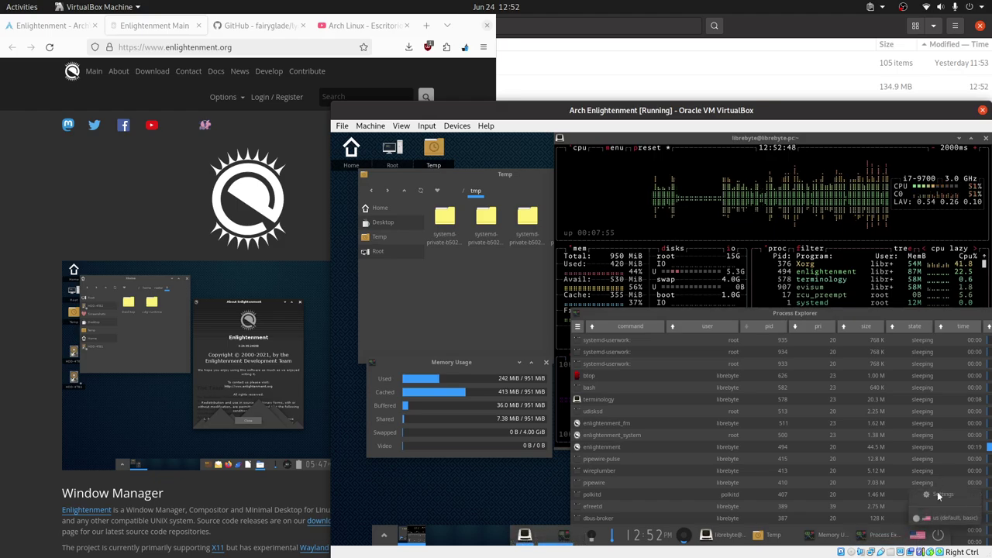
left_click(388, 539)
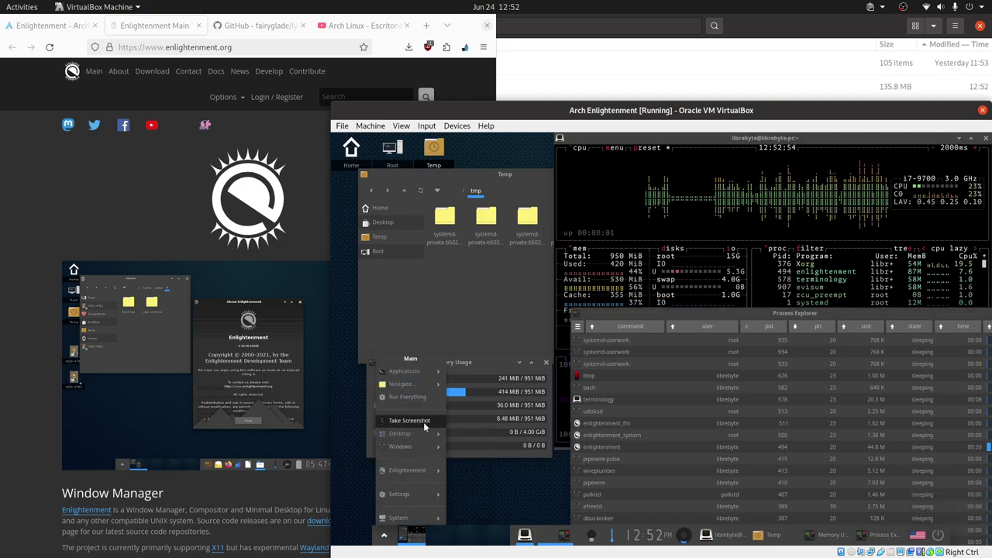
left_click(424, 423)
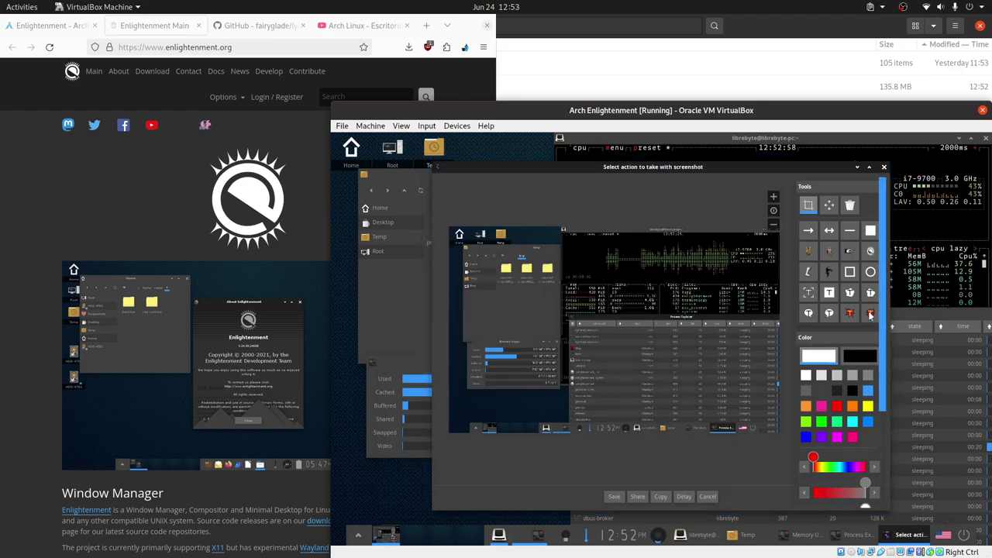
scroll(886, 324, "down", 1)
scroll(868, 388, "down", 5)
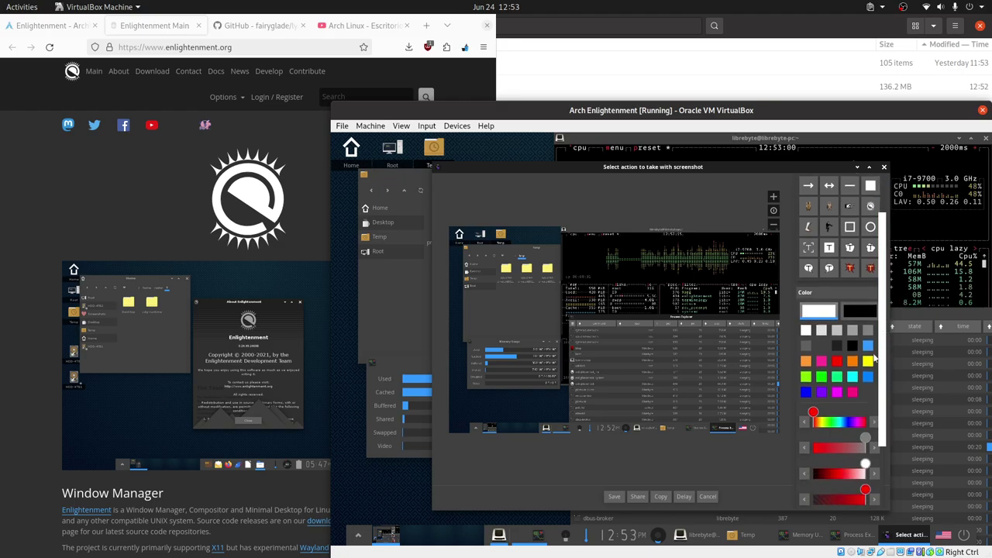
scroll(866, 392, "up", 5)
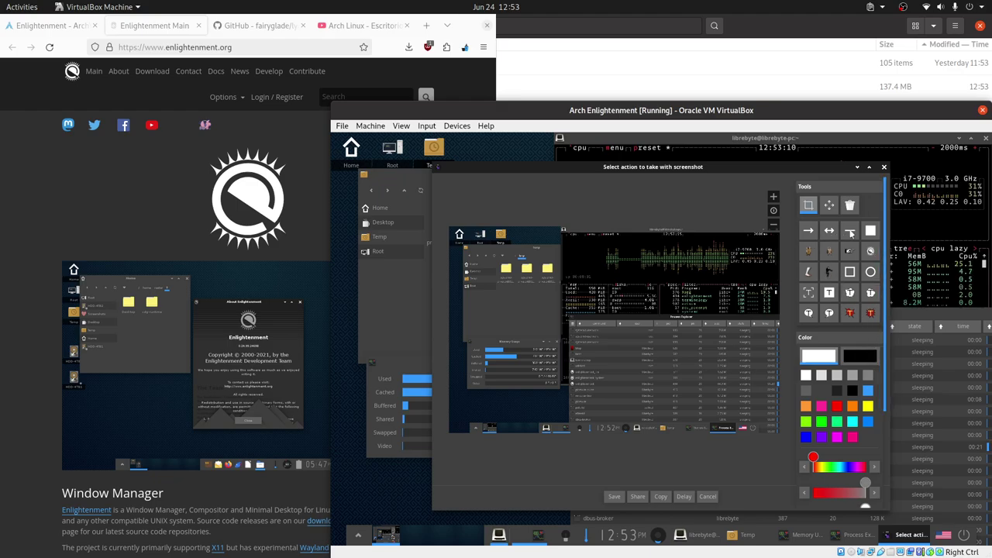
left_click(849, 205)
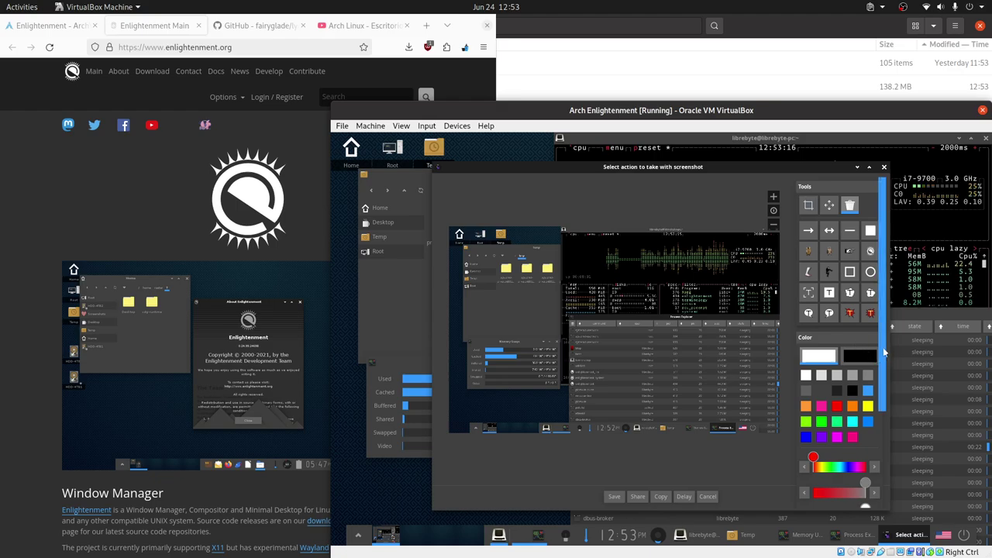
scroll(884, 352, "down", 3)
left_click(829, 266)
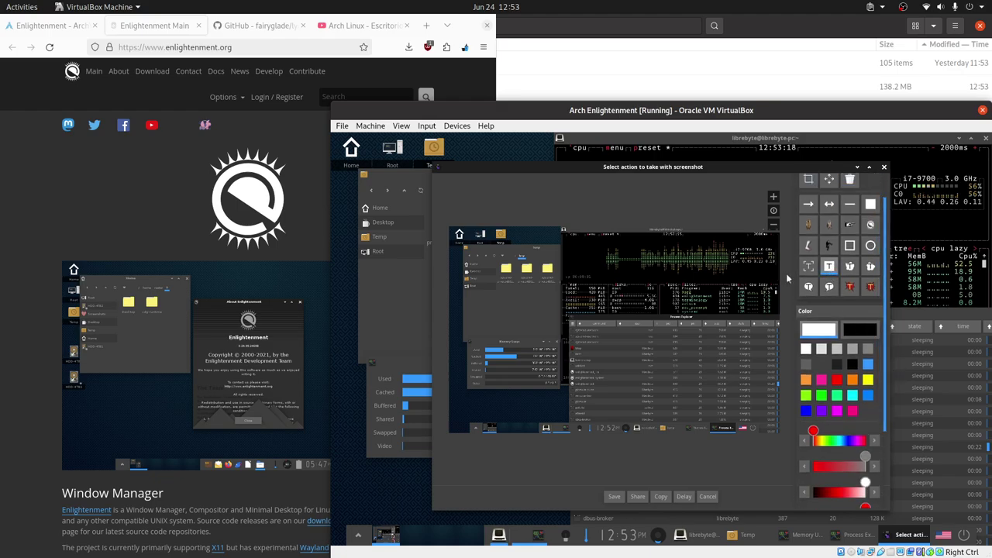
left_click(612, 297)
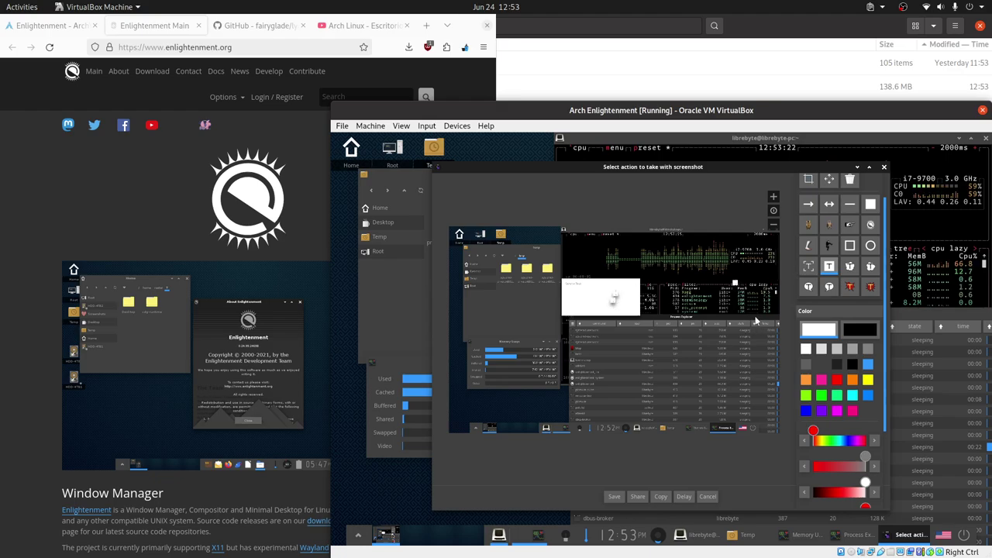
left_click(885, 168)
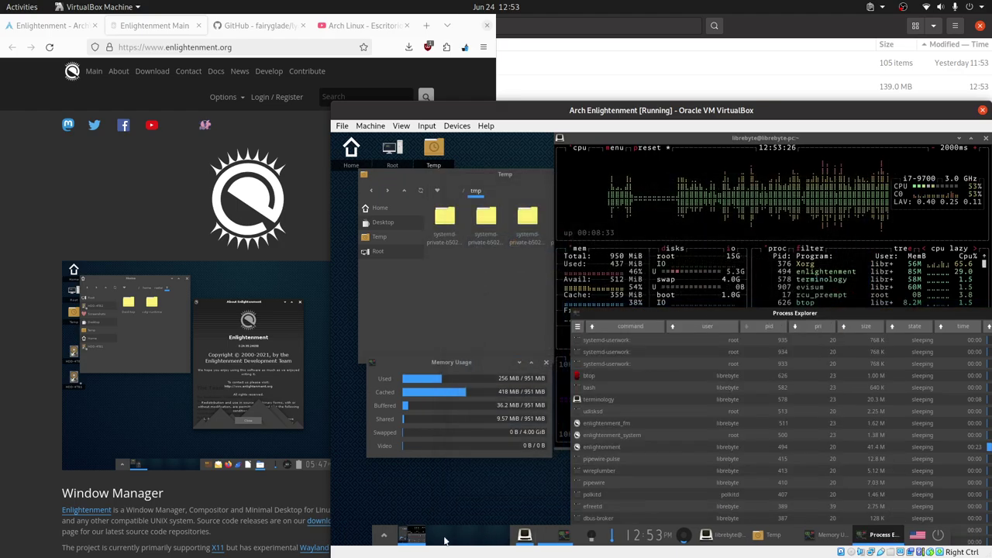
left_click(383, 541)
mouse_move(410, 470)
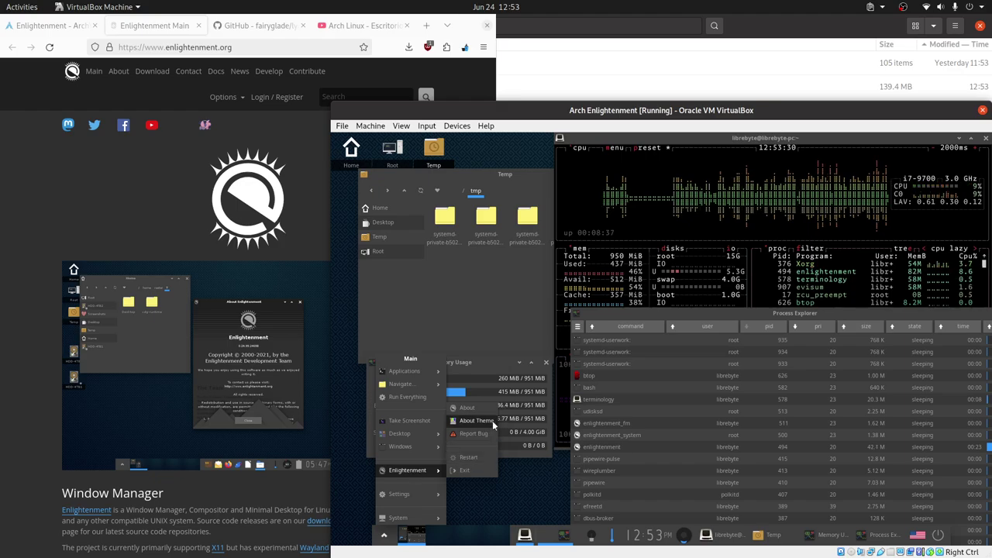
mouse_move(425, 499)
mouse_move(430, 517)
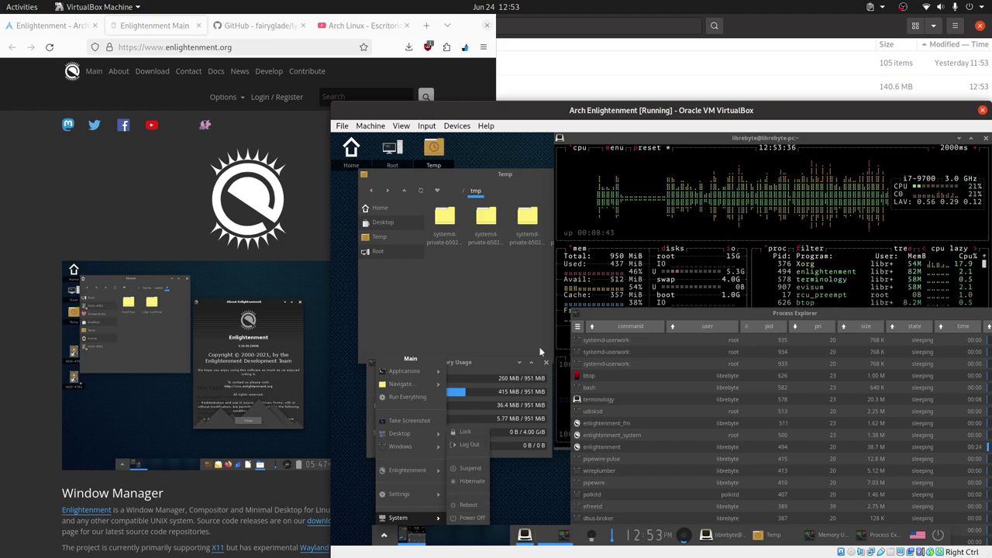
left_click(570, 187)
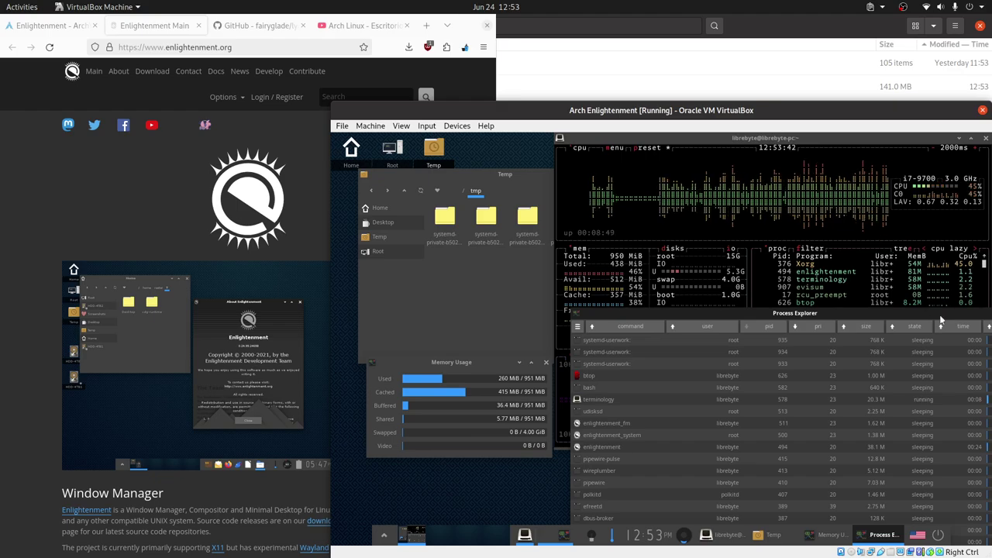
Move Process Explorer to the lower left and cycle btop's process sorting to cpu direct.
left_click_drag(958, 318, 728, 383)
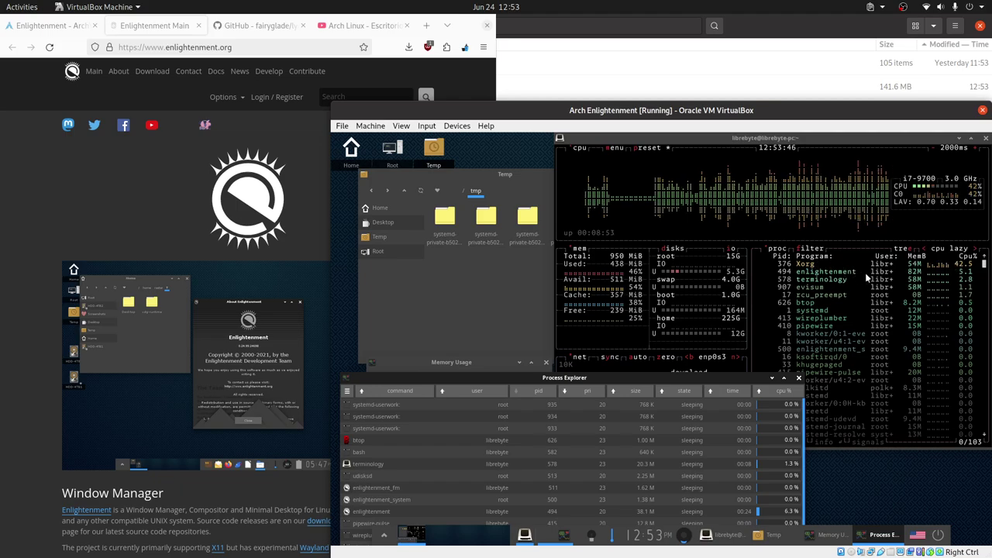
left_click(975, 252)
left_click(976, 251)
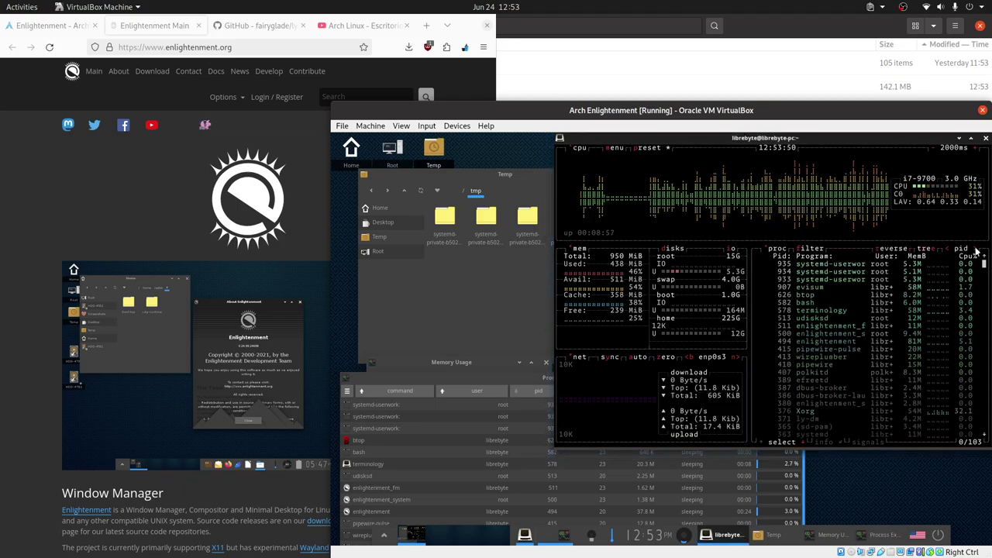
left_click(976, 252)
left_click(977, 252)
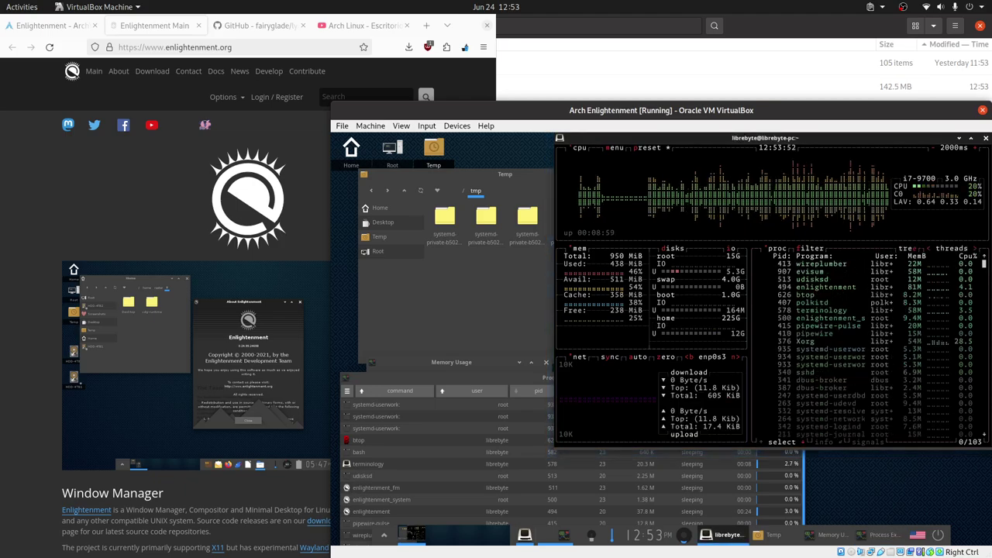
left_click(977, 252)
left_click(977, 251)
left_click(976, 252)
left_click(976, 252)
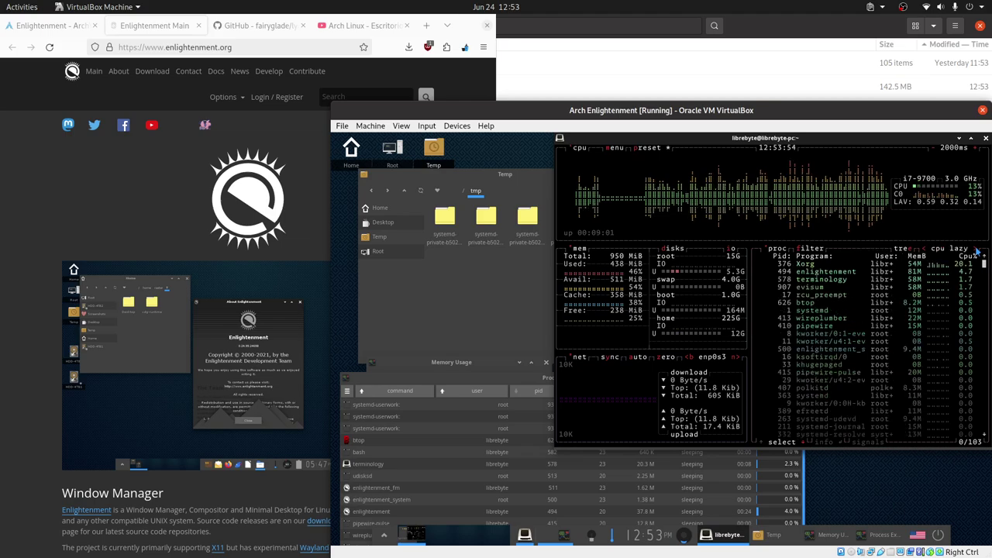
left_click(926, 252)
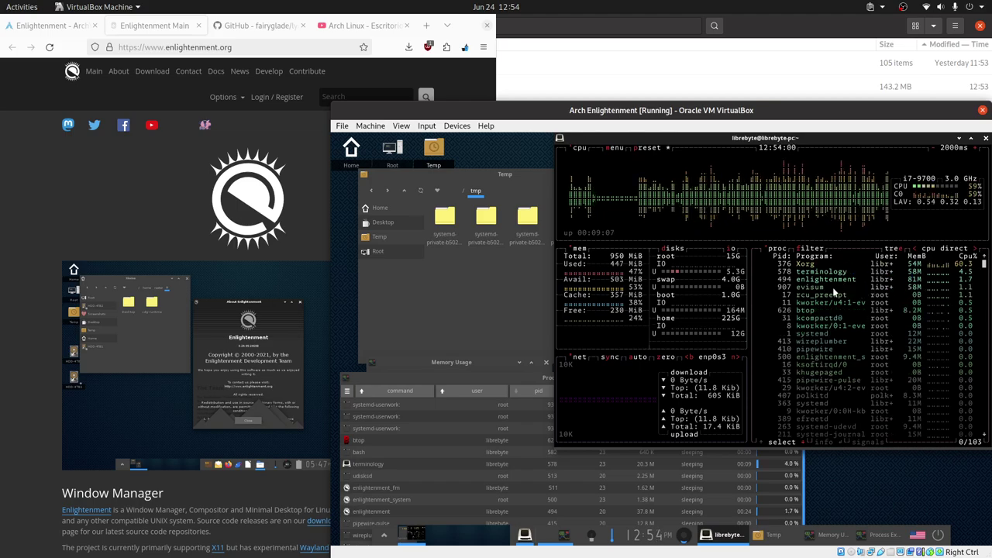
Unshade and shift the Memory Usage window left, then close it and Process Explorer.
double_click(489, 365)
left_click_drag(477, 367, 408, 361)
left_click(476, 356)
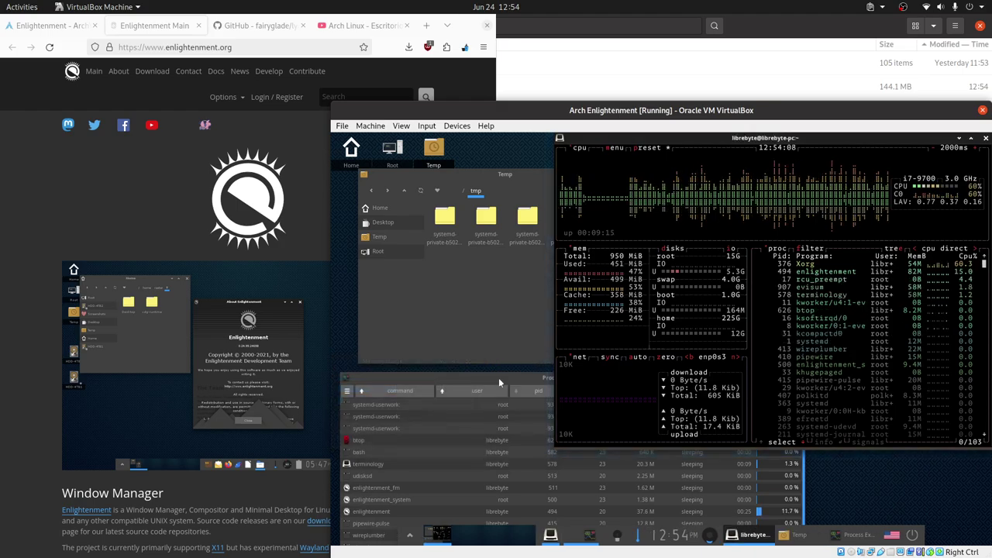
left_click(798, 380)
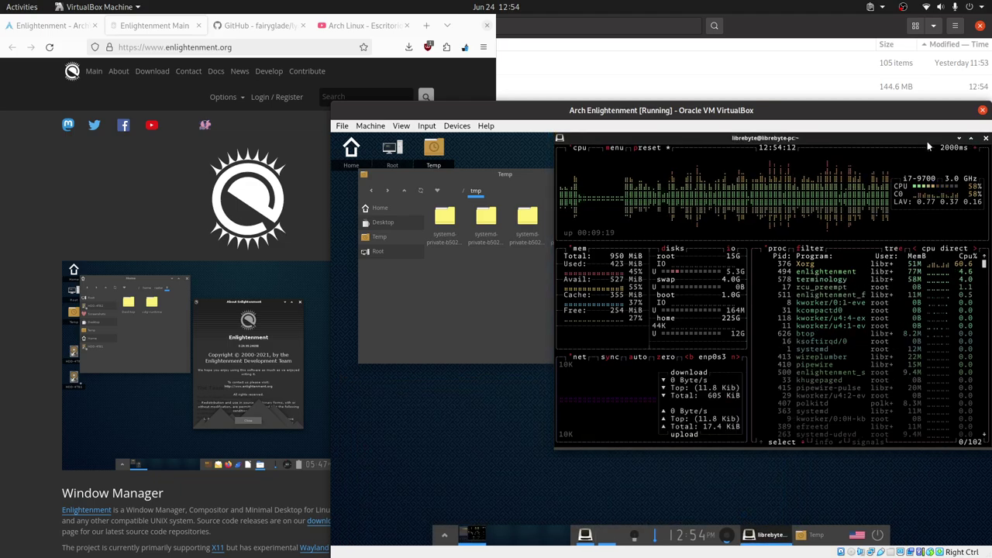
Close the btop terminal and the Temp file manager window.
left_click_drag(921, 142, 829, 182)
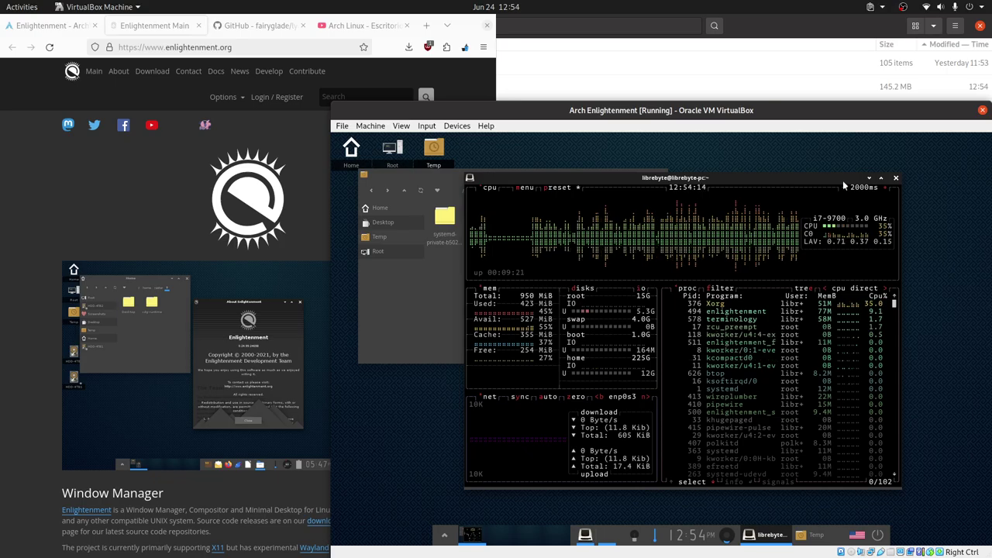
left_click(896, 179)
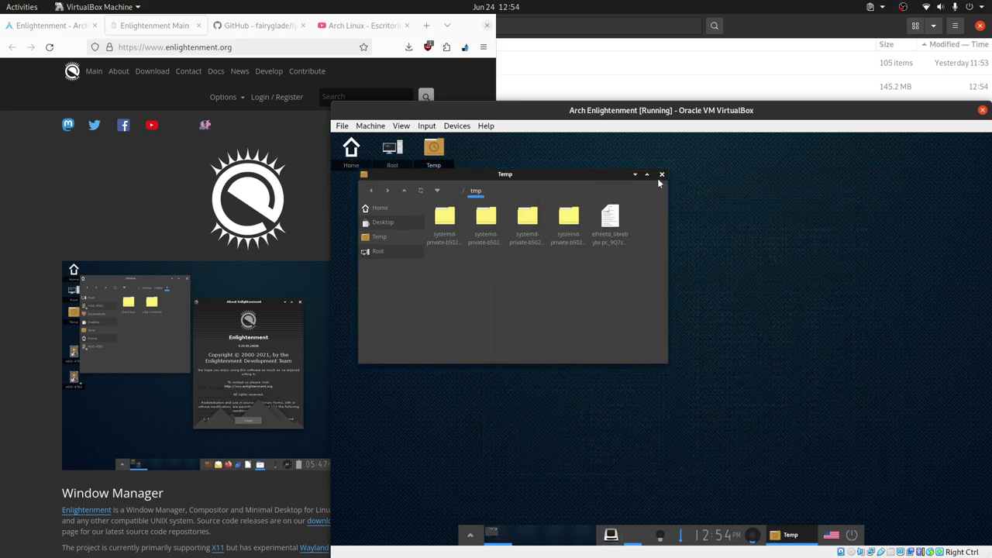
left_click(662, 174)
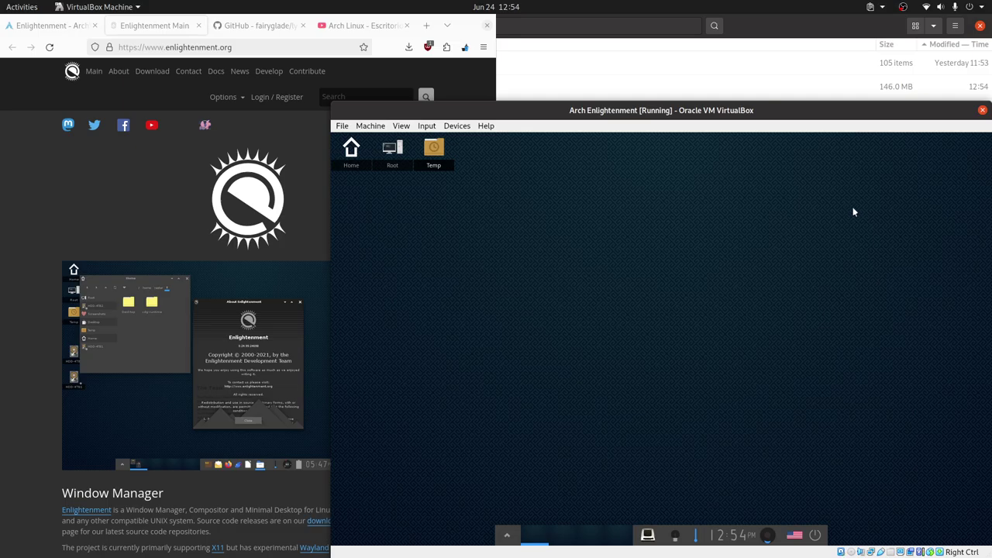
Open the shelf's power dialog offering Power Off, Suspend, Lock, Reboot, Hibernate and Log Out.
left_click(815, 536)
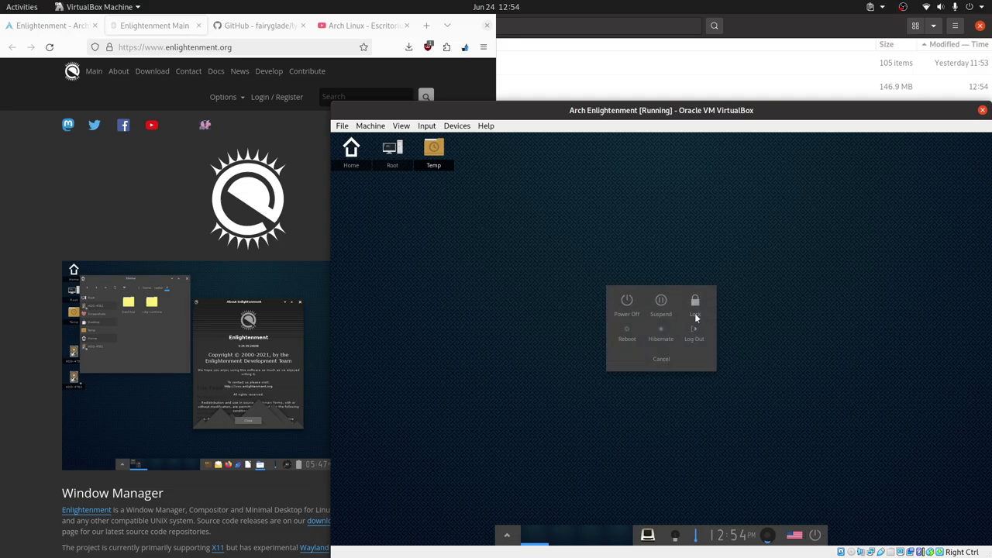